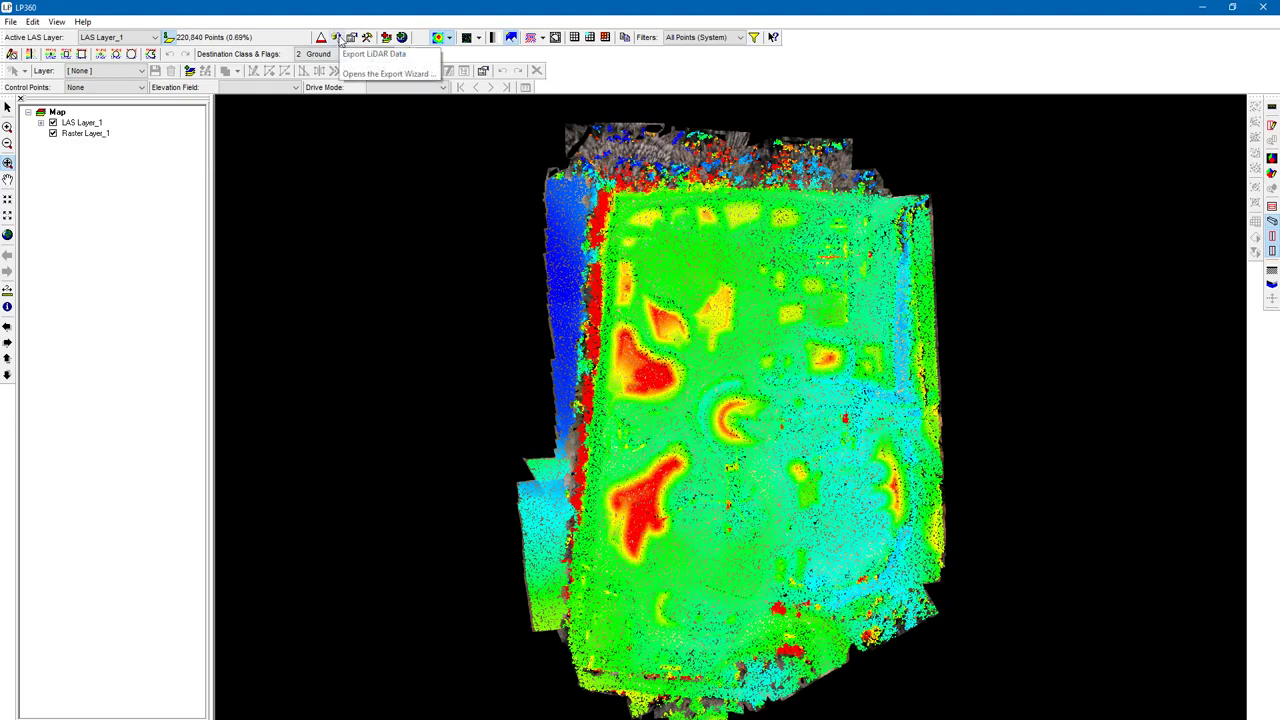
- Export LAS Layer_1 as an Elevation surface in Binary Raster format with cell edge length 5
click(340, 40)
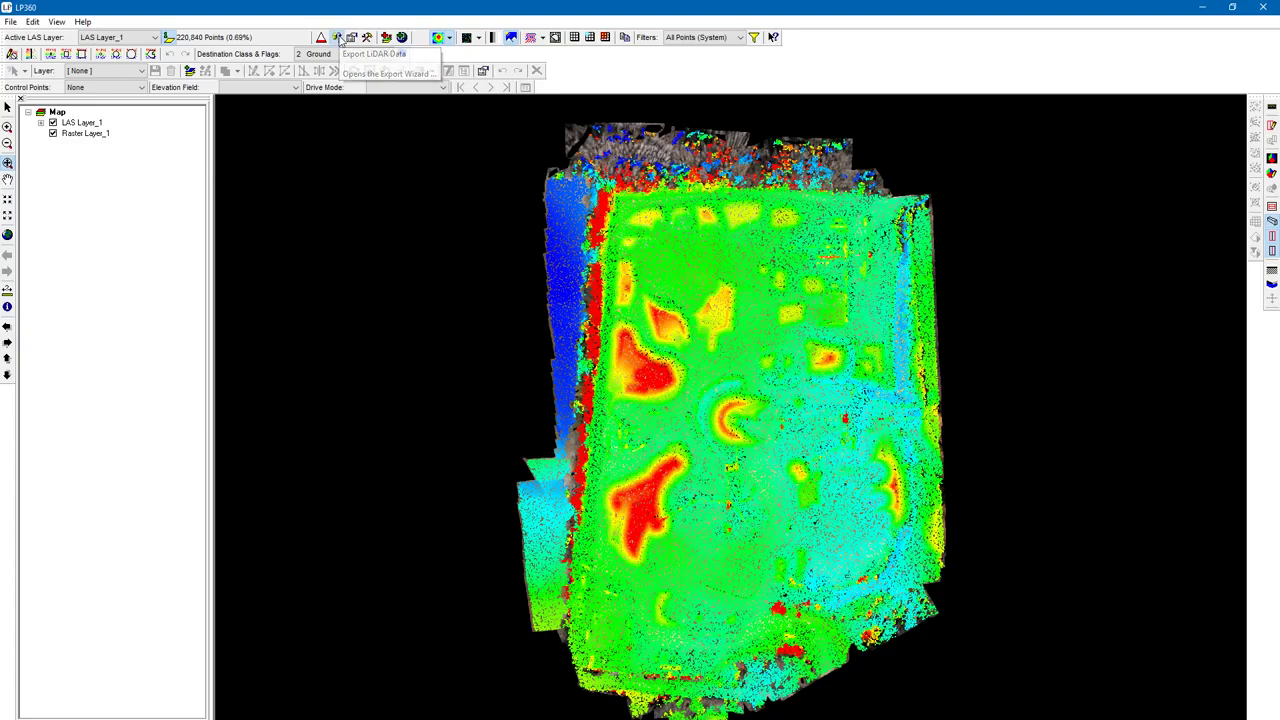
drag(207, 40, 687, 157)
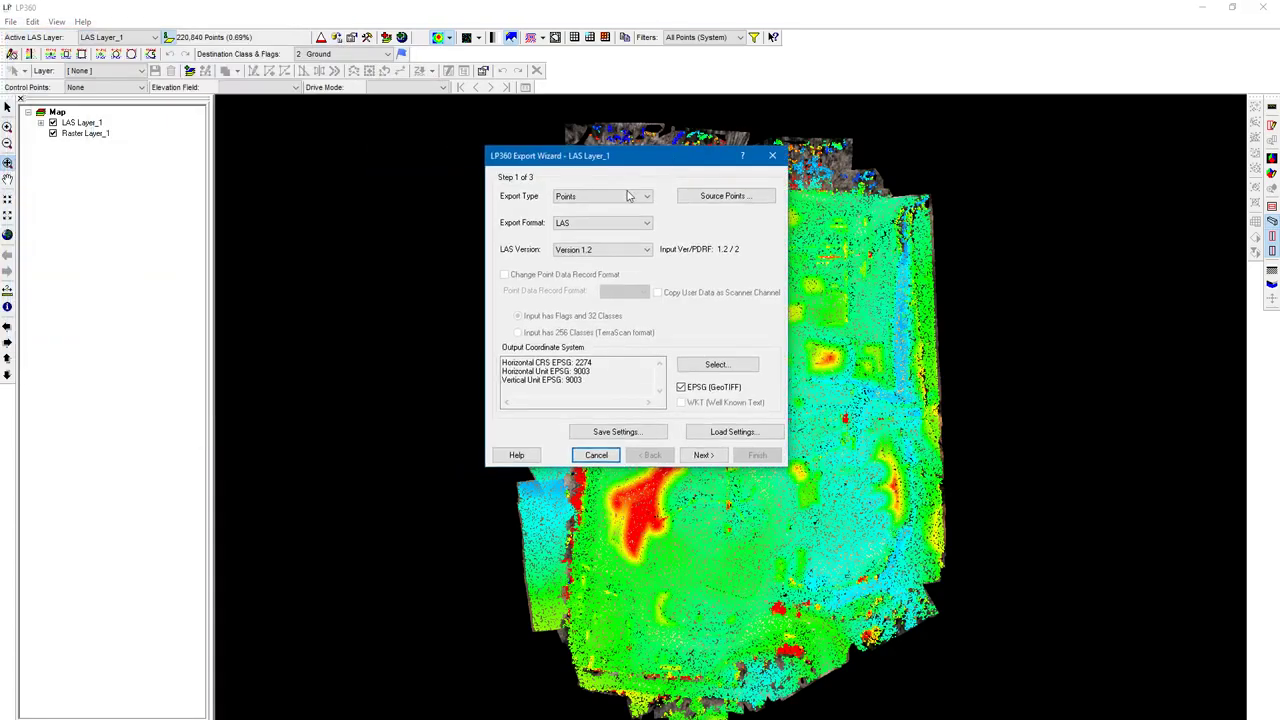
click(628, 197)
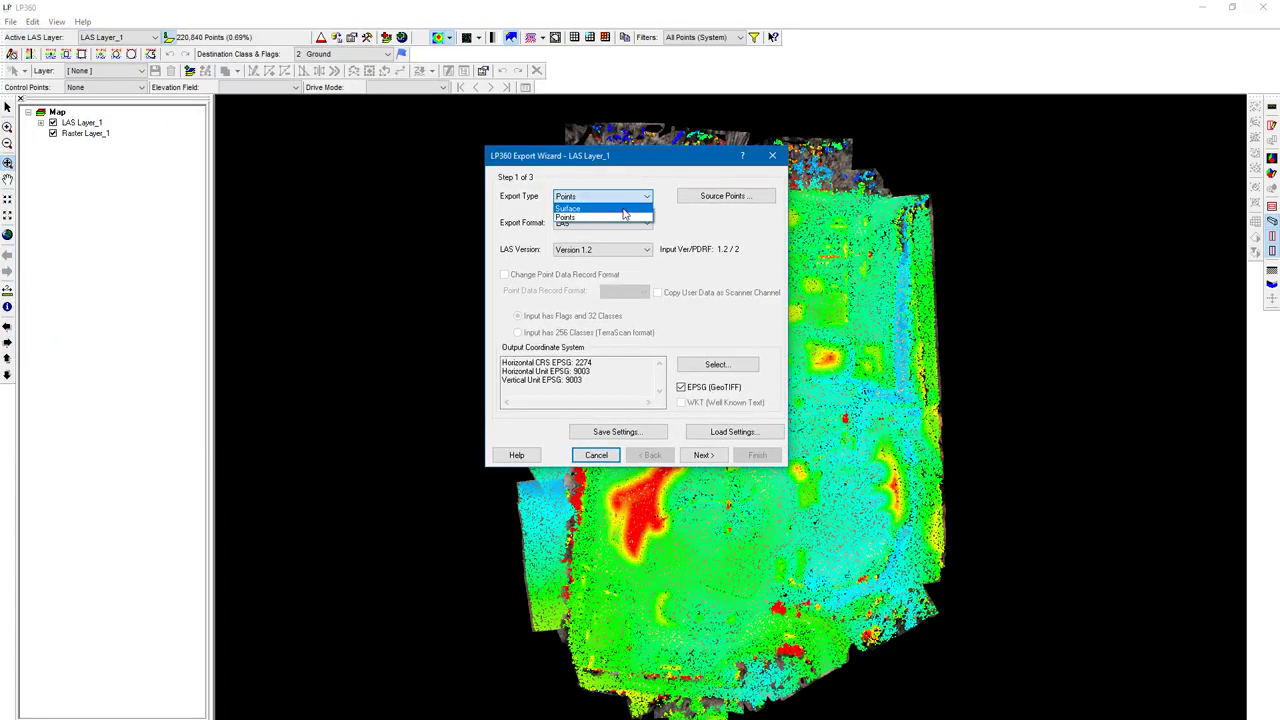
click(622, 209)
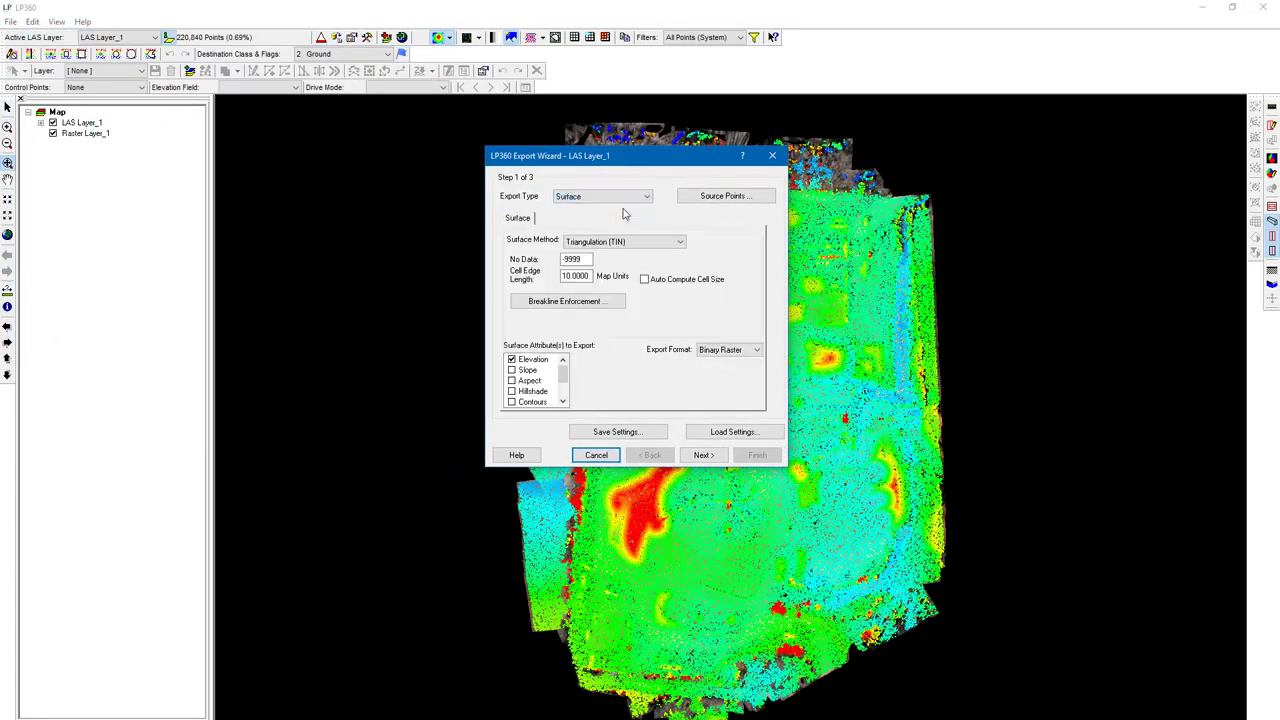
click(512, 360)
click(724, 352)
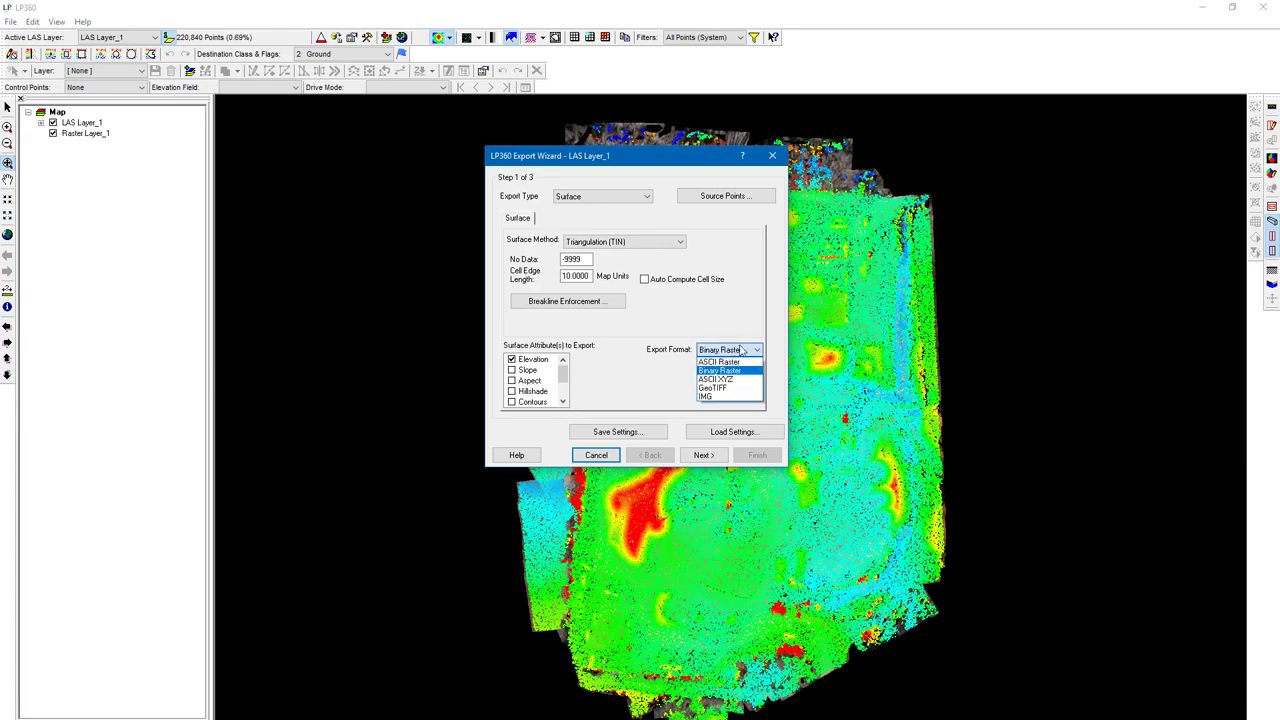
click(744, 350)
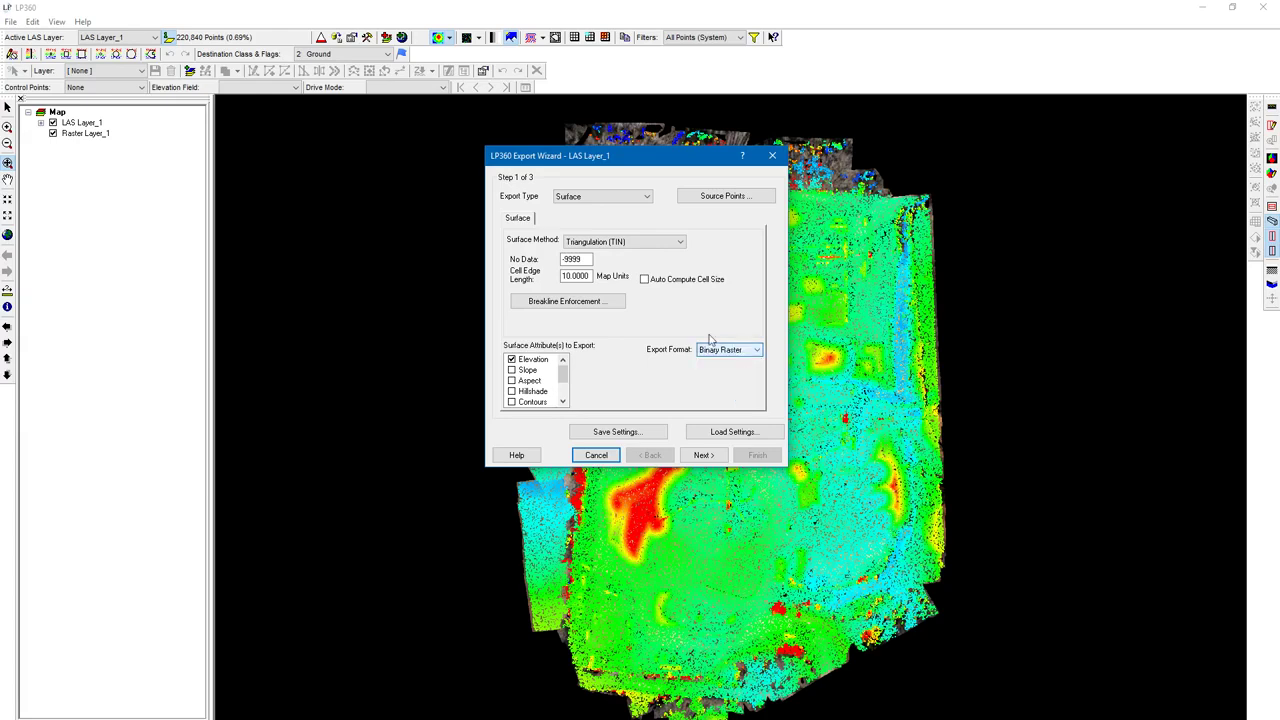
double_click(581, 276)
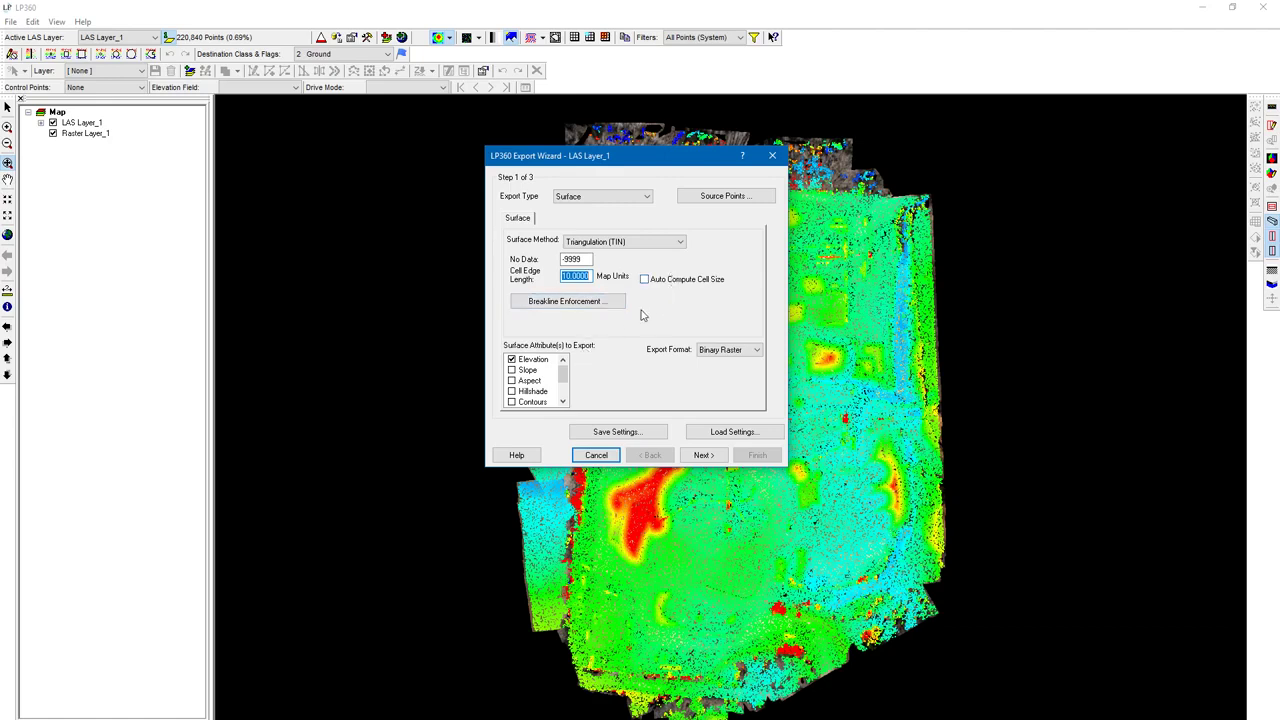
text(5)
click(720, 204)
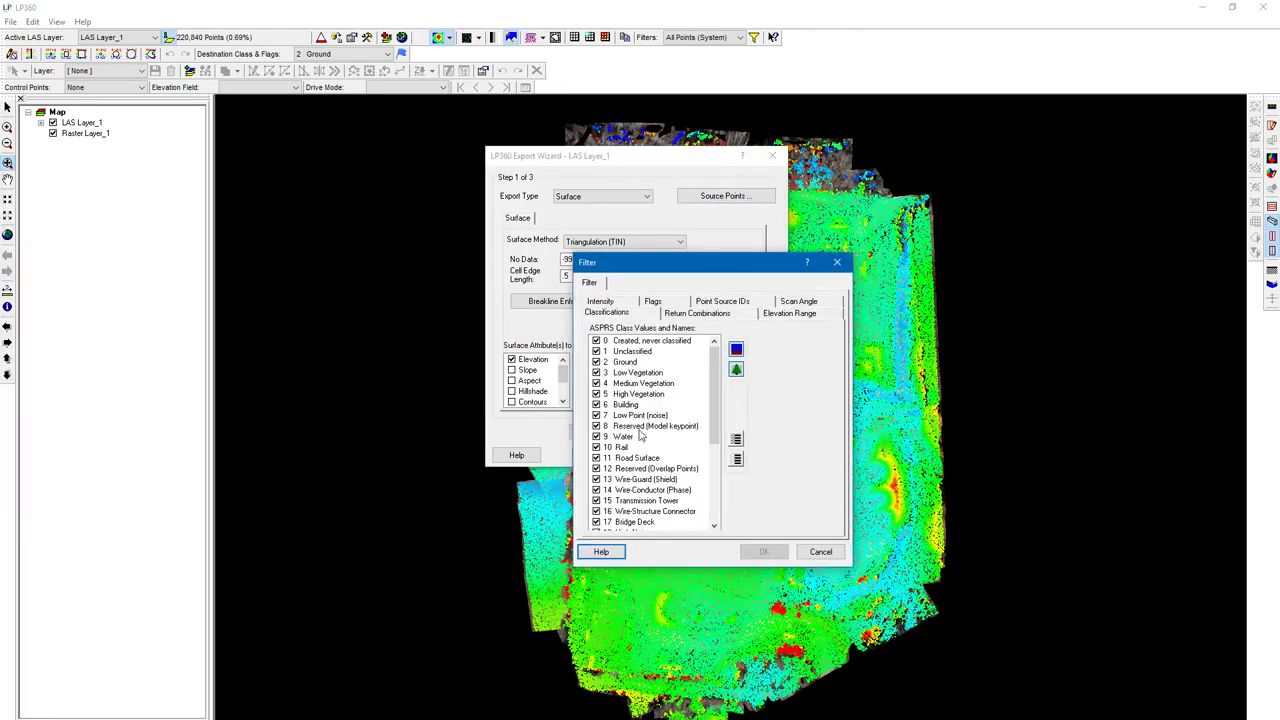
click(736, 460)
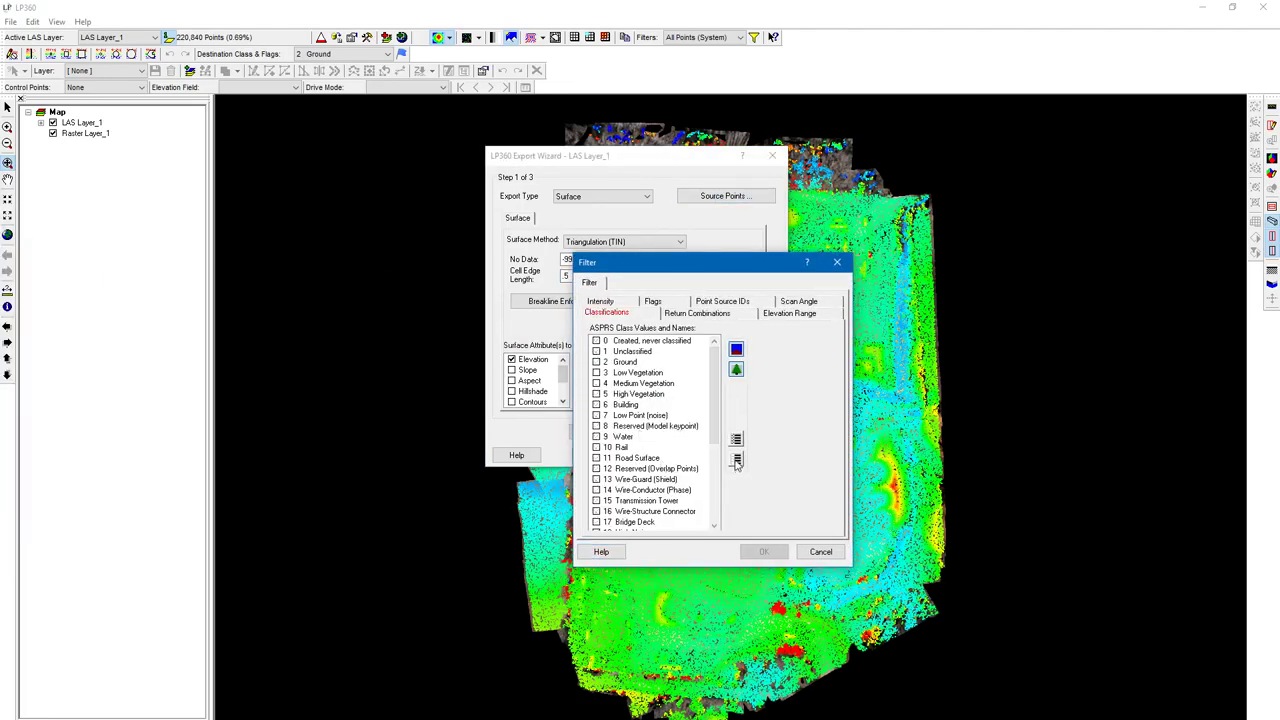
click(597, 362)
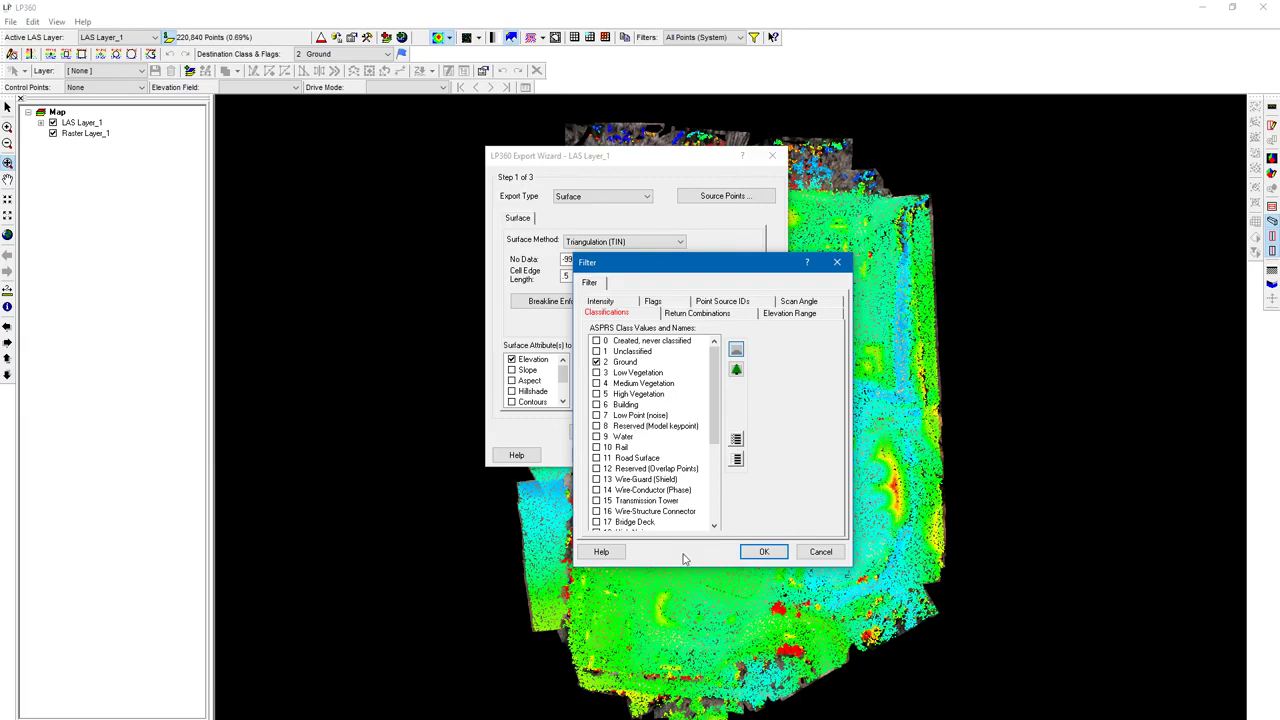
click(736, 439)
click(763, 551)
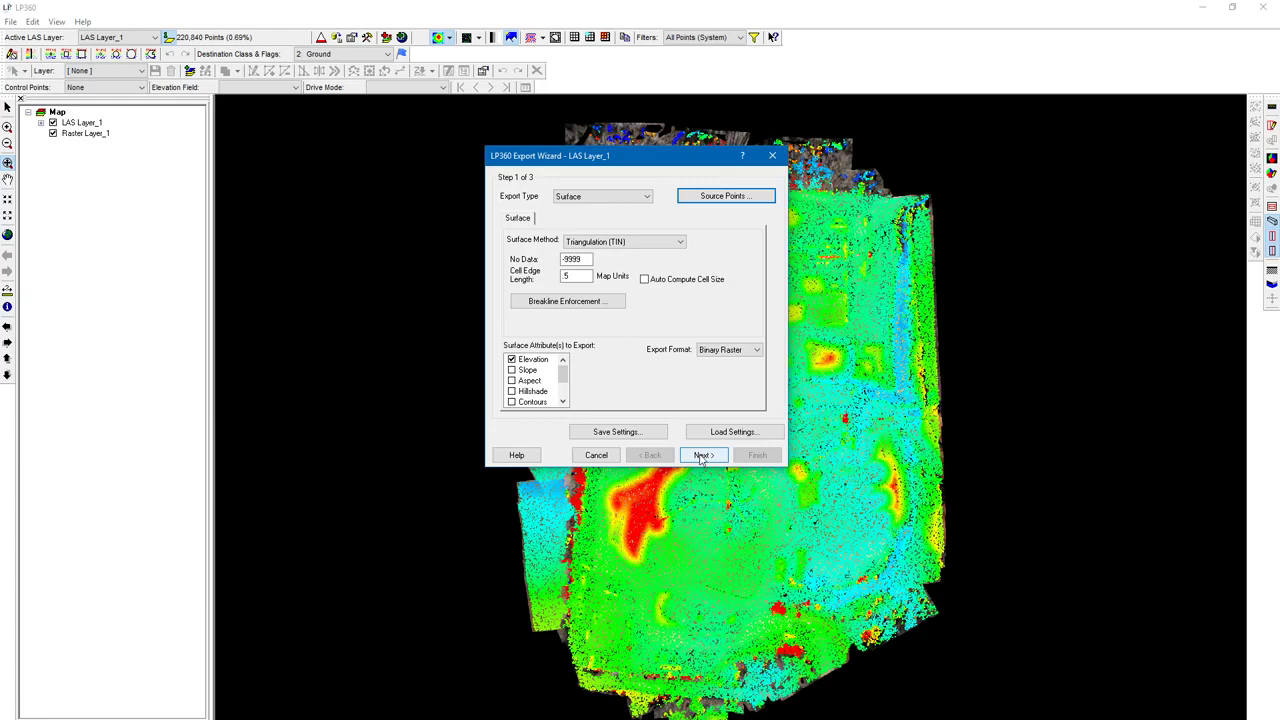
- Set the export extent to Current Map Extent, giving 3645 rows by 5706 columns
click(702, 456)
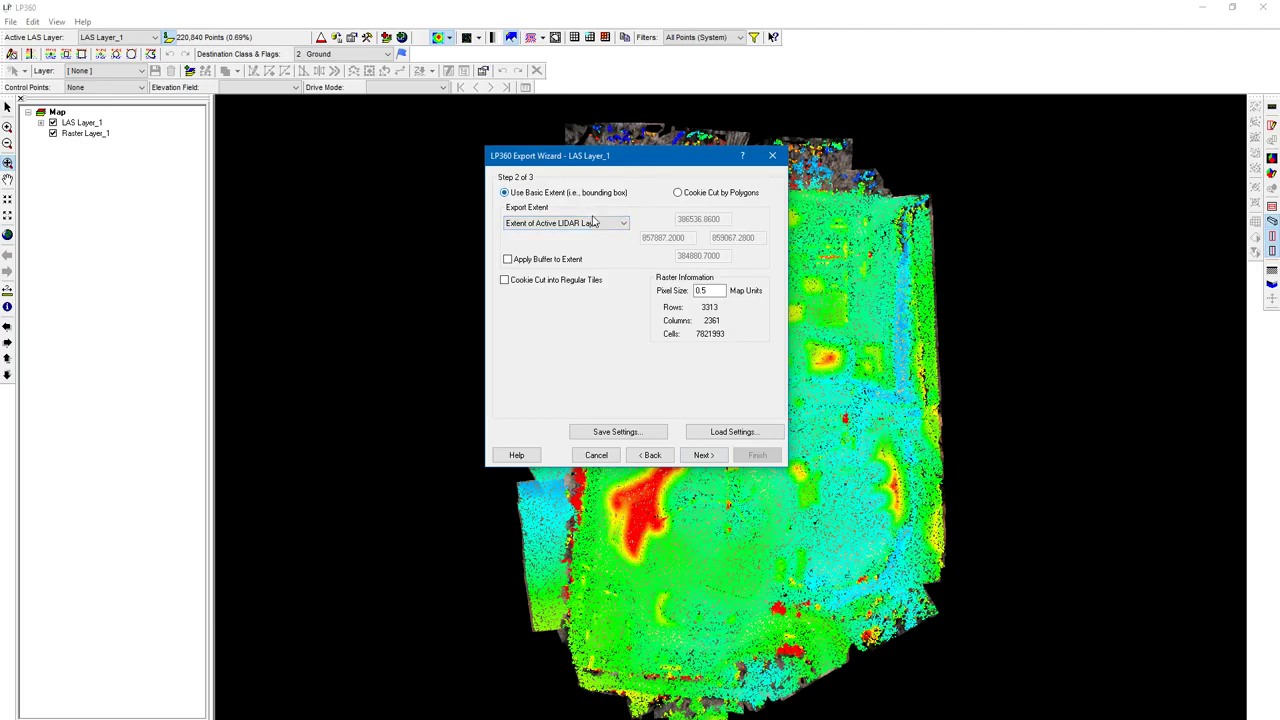
click(603, 227)
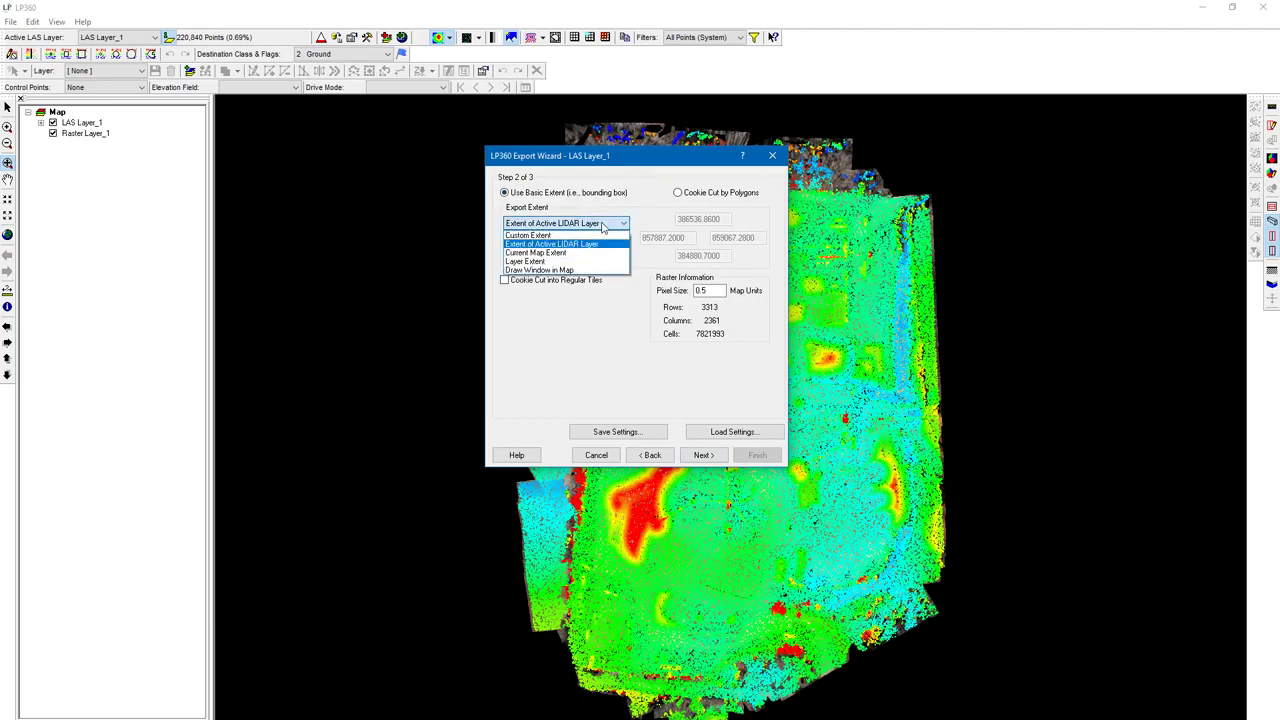
click(606, 236)
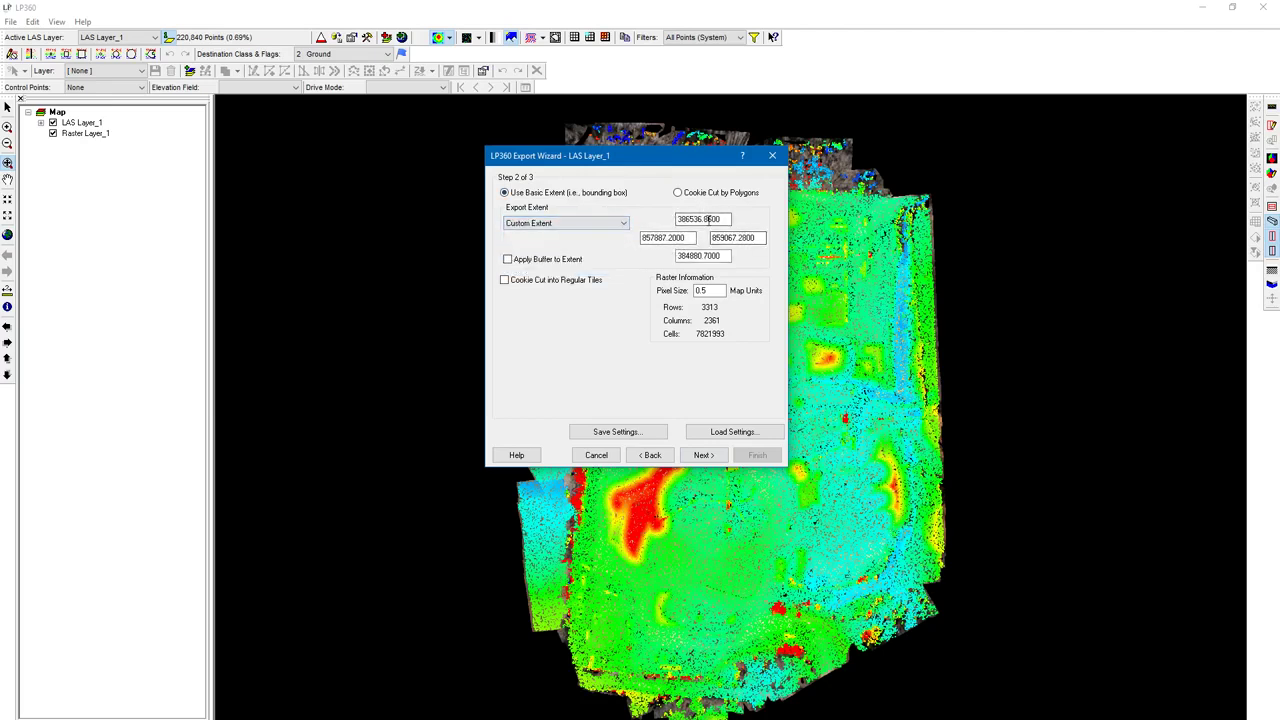
click(603, 222)
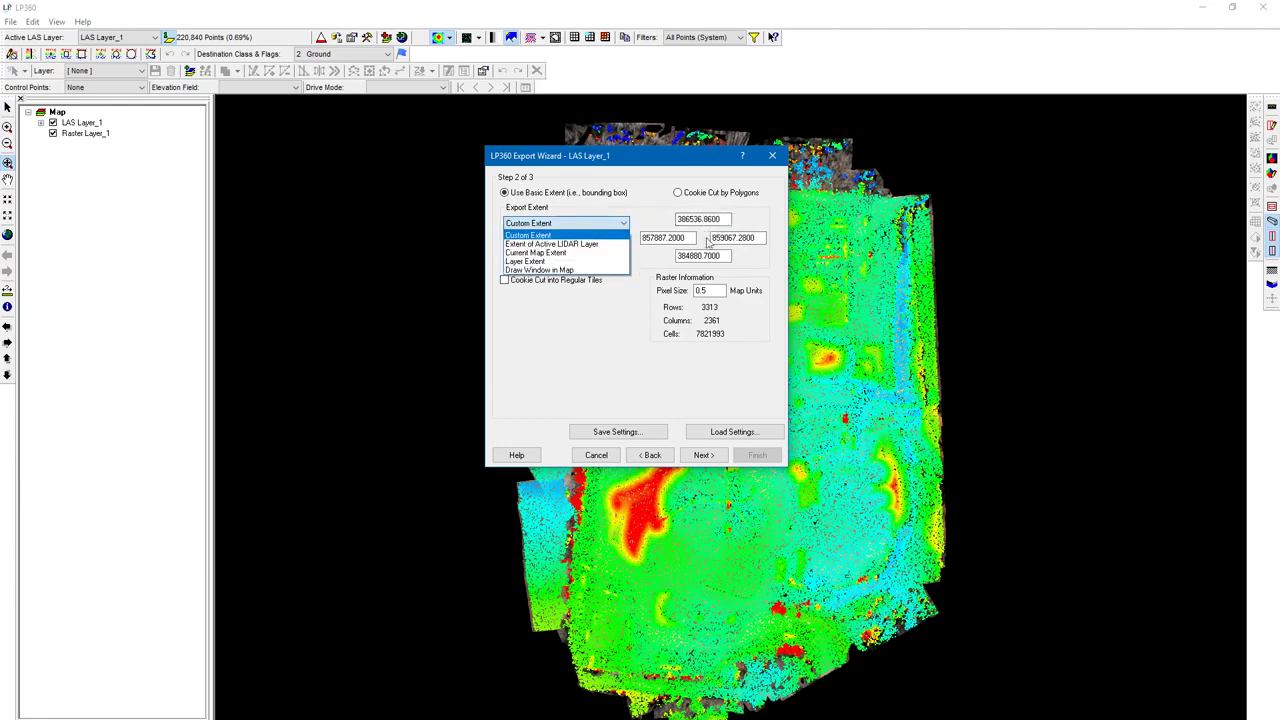
click(588, 222)
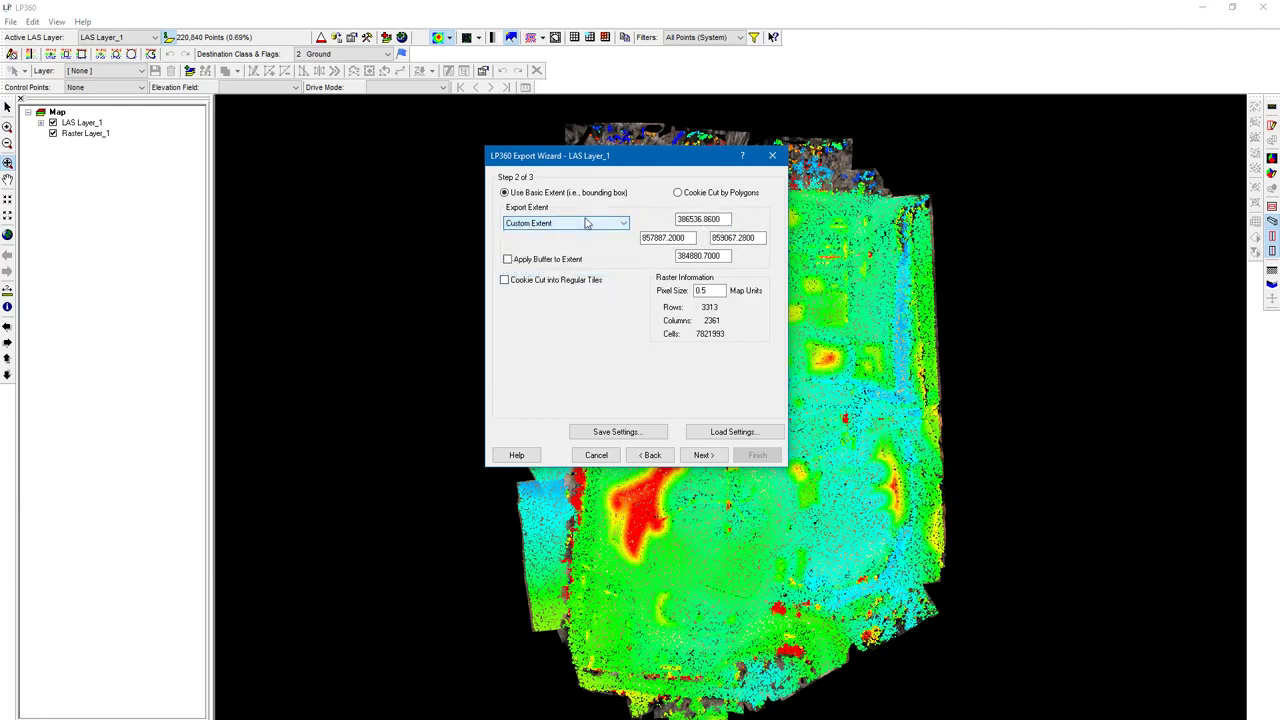
click(588, 222)
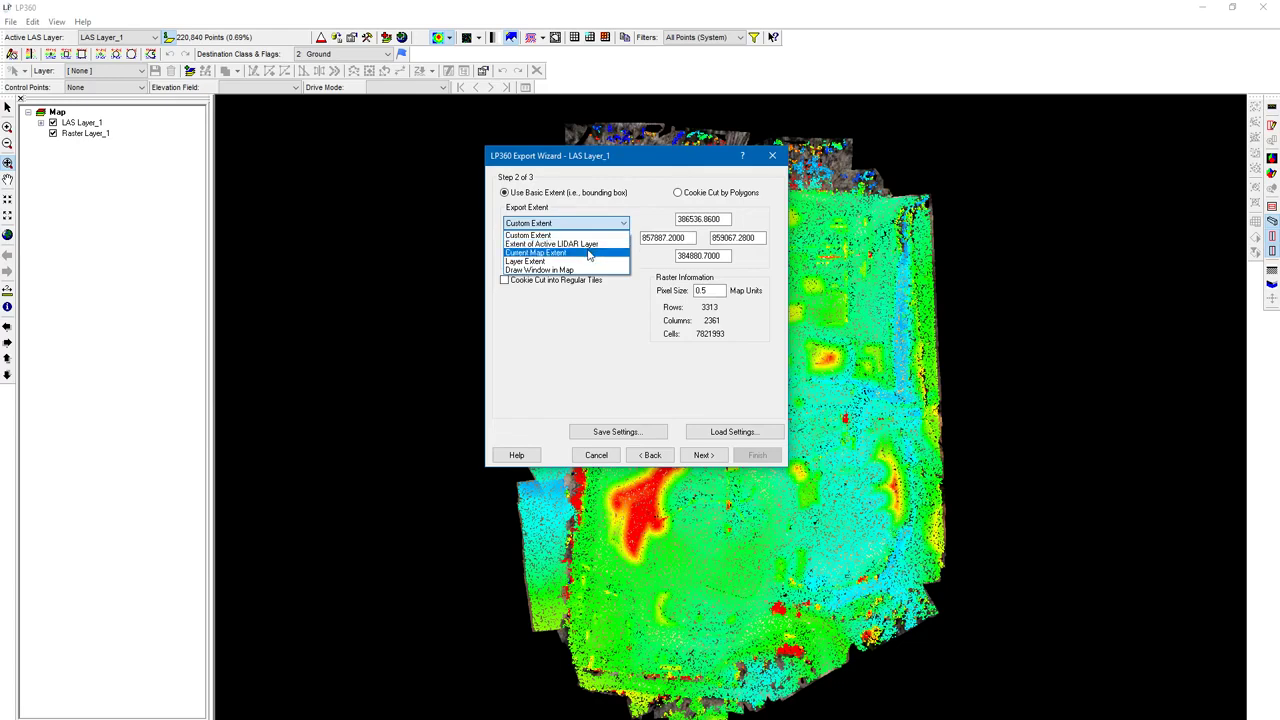
click(589, 253)
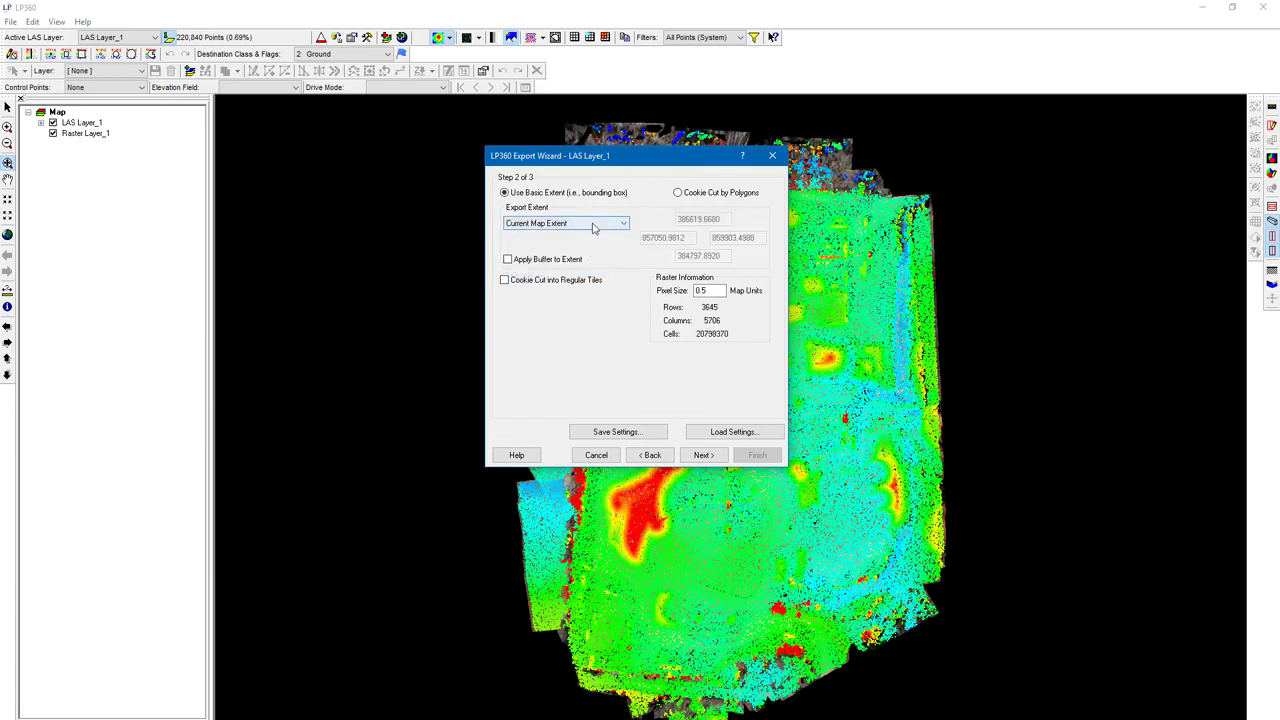
- Change the export extent to Extent of Active LIDAR Layer: 3313 rows by 2361 columns
drag(710, 158, 368, 217)
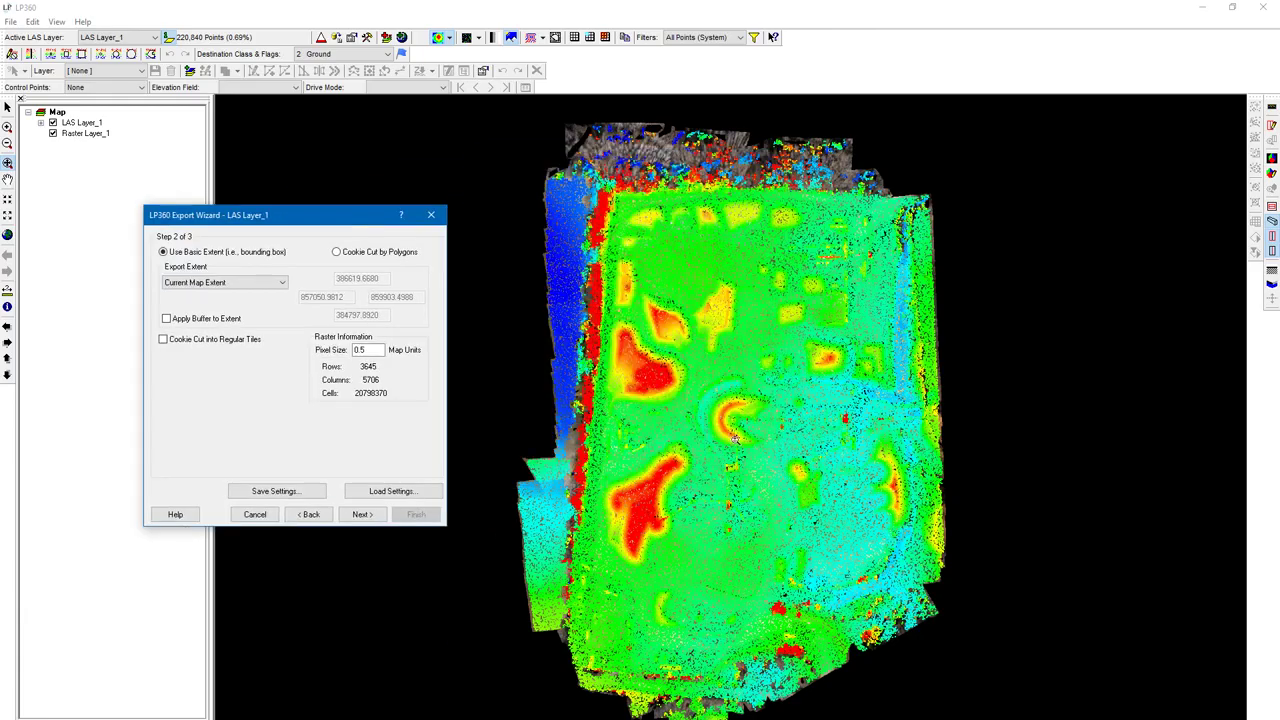
scroll(722, 401, up, 5)
scroll(797, 672, down, 4)
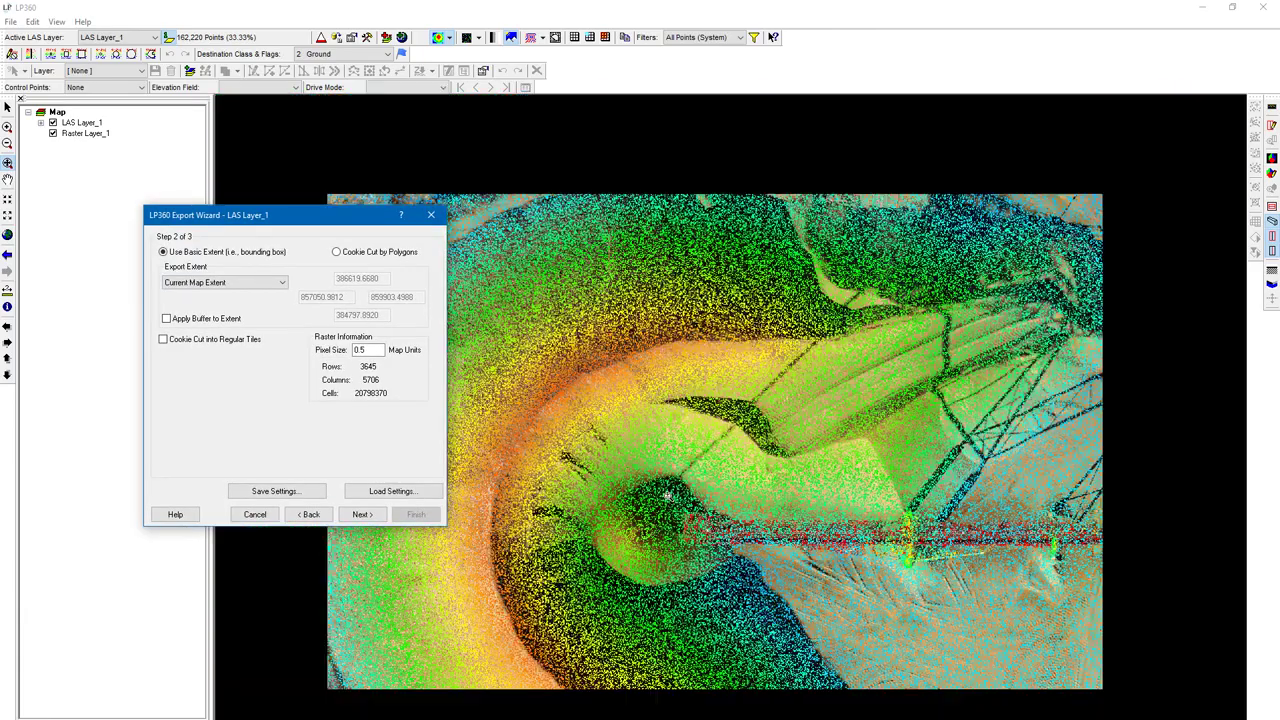
scroll(557, 325, up, 2)
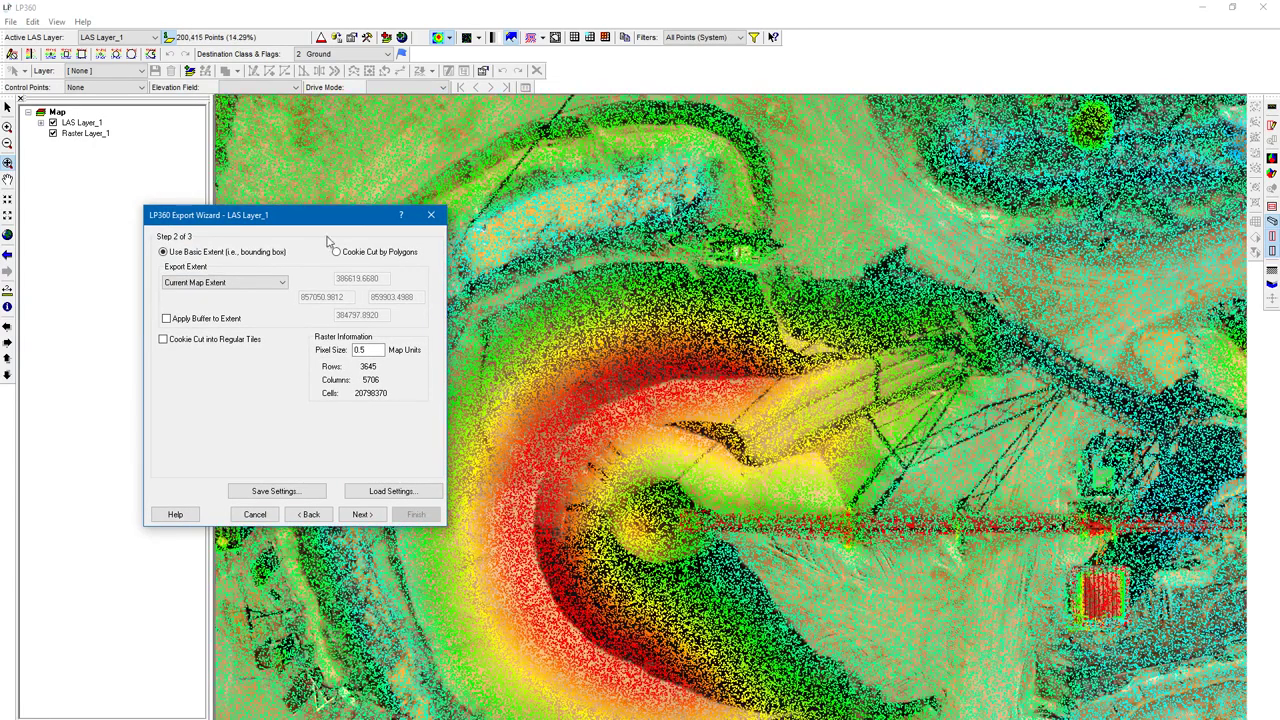
click(267, 287)
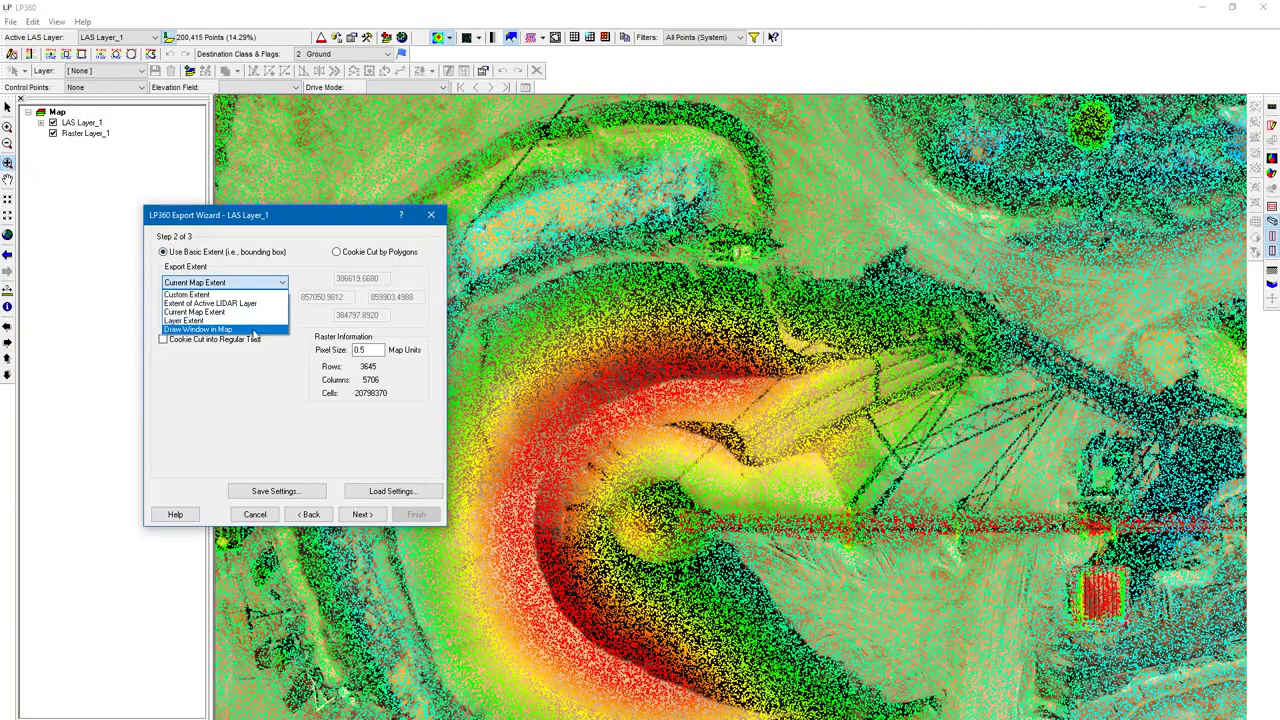
click(230, 329)
scroll(604, 353, down, 2)
scroll(604, 353, down, 2)
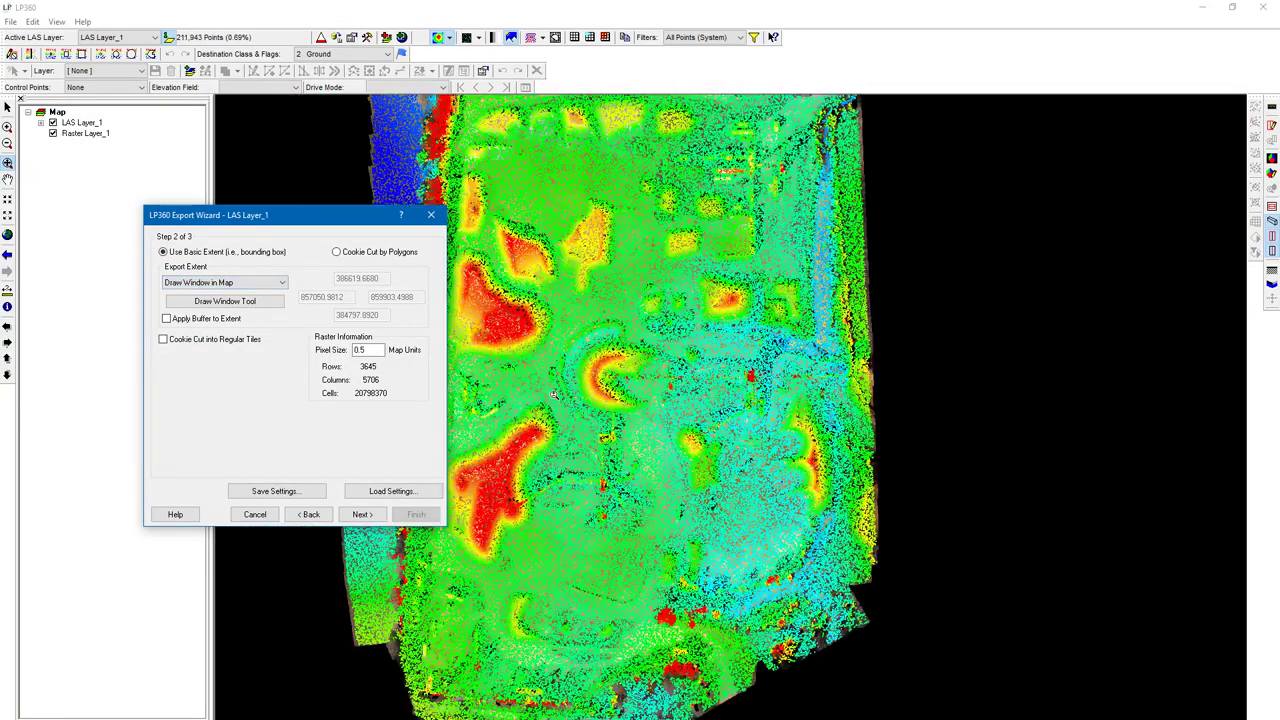
click(470, 270)
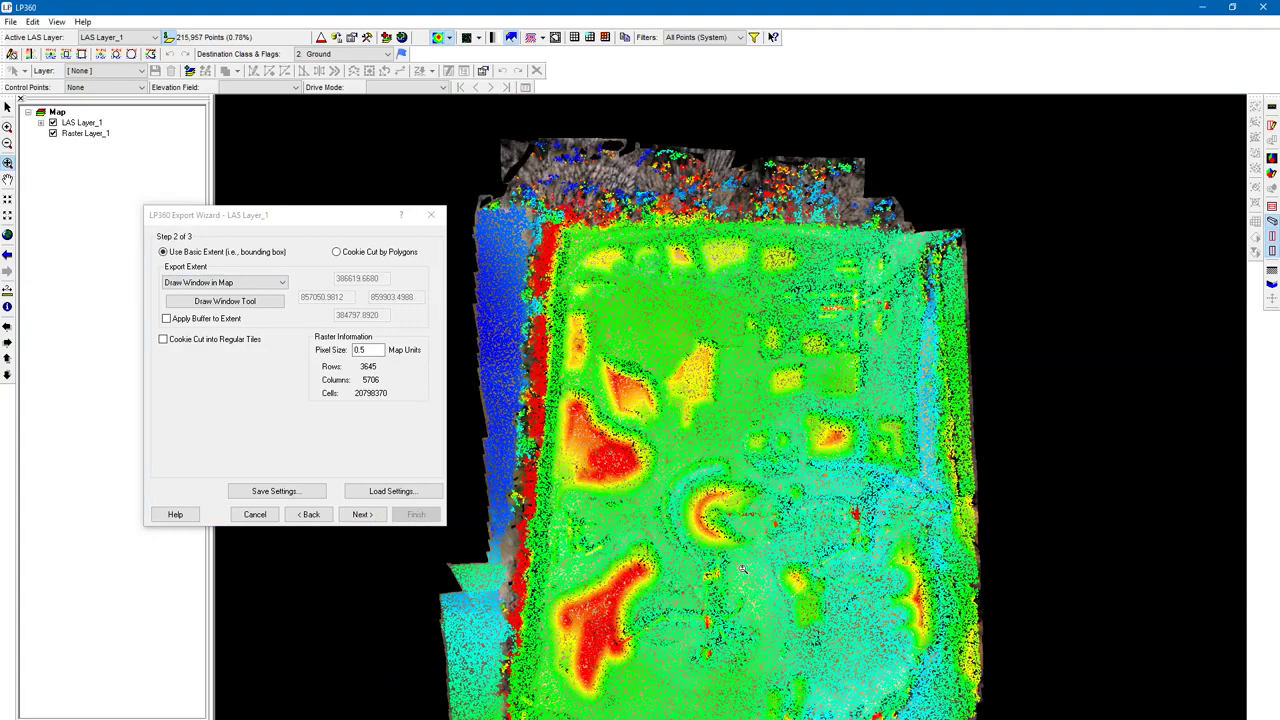
click(257, 285)
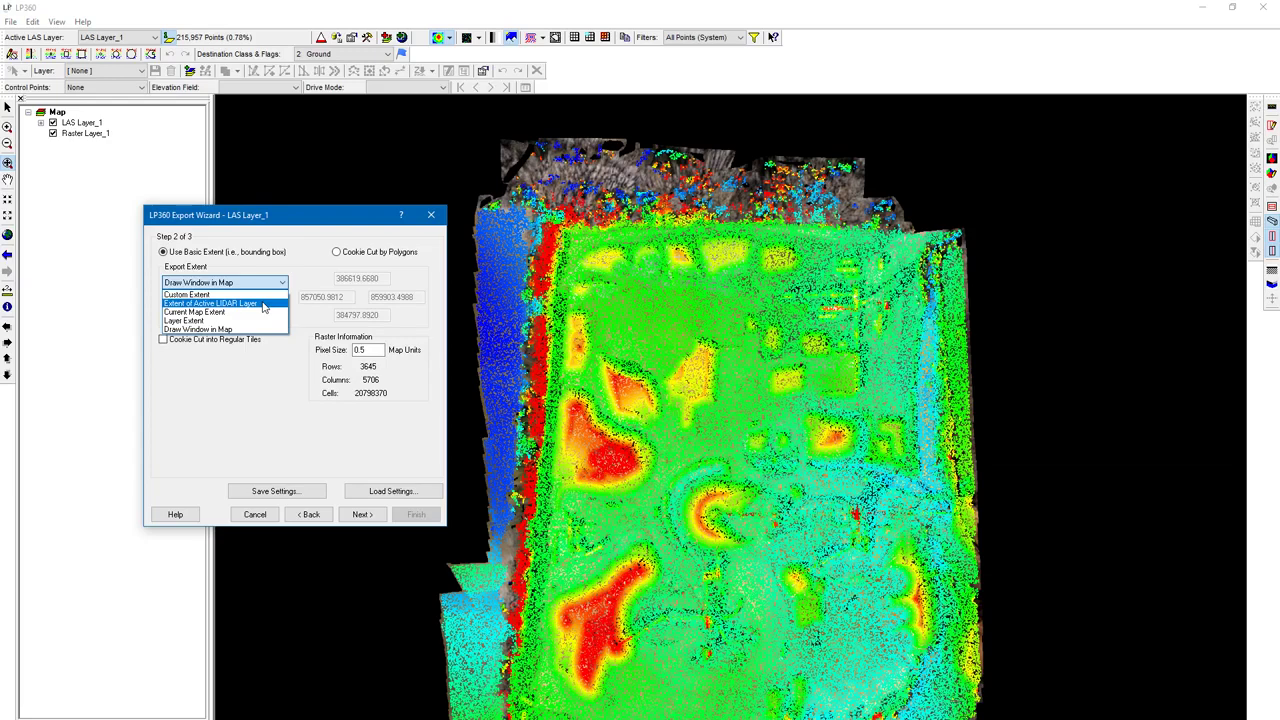
click(263, 304)
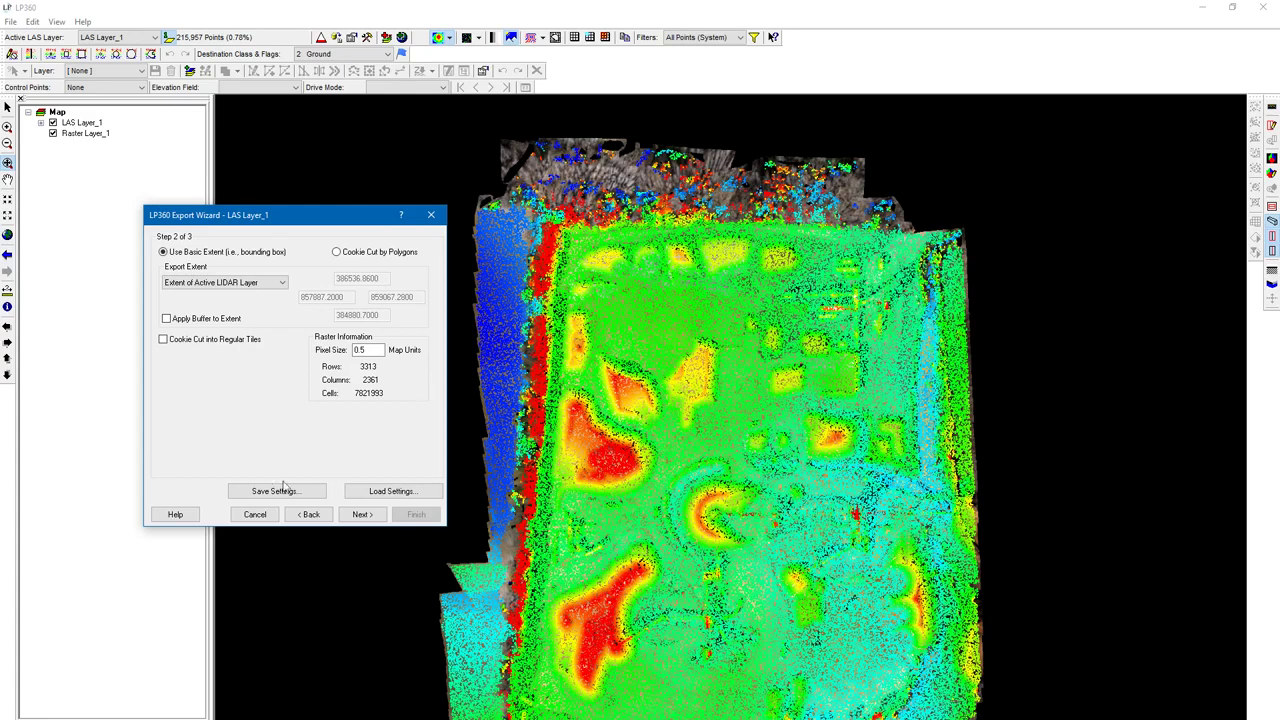
- Name the output file DEM-Example in the AJAX-2\DEM folder
click(360, 515)
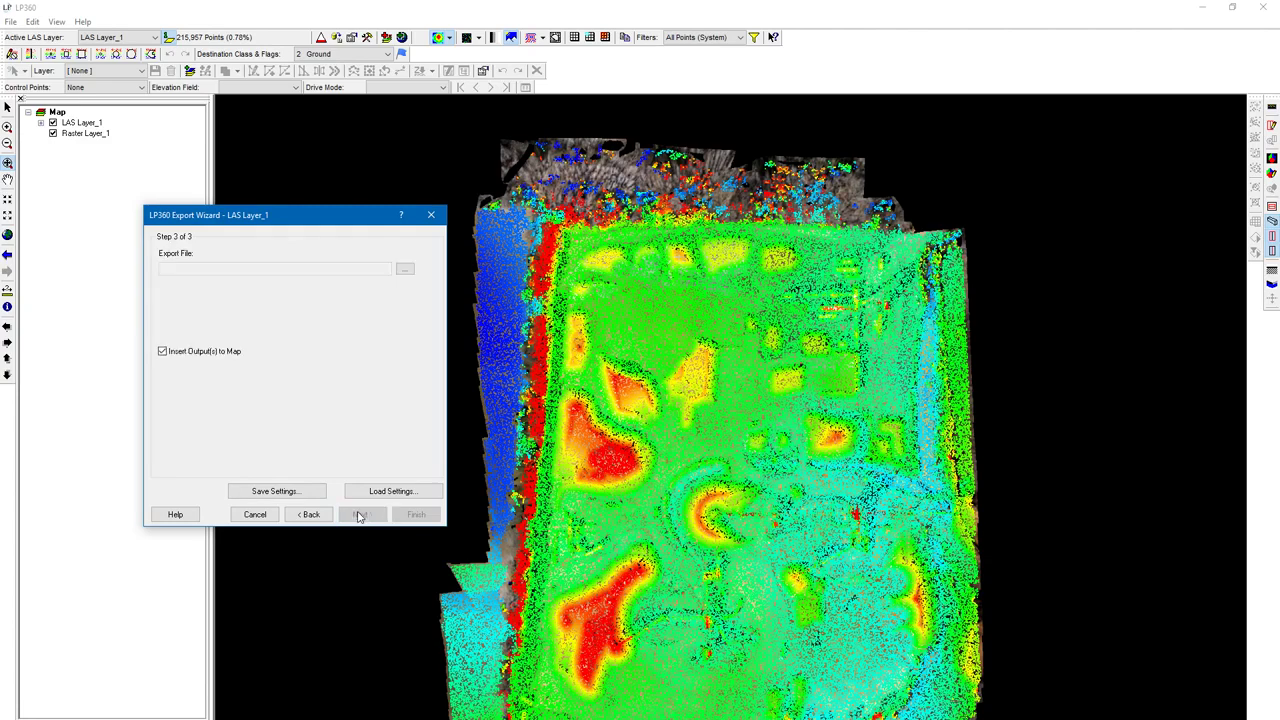
click(405, 271)
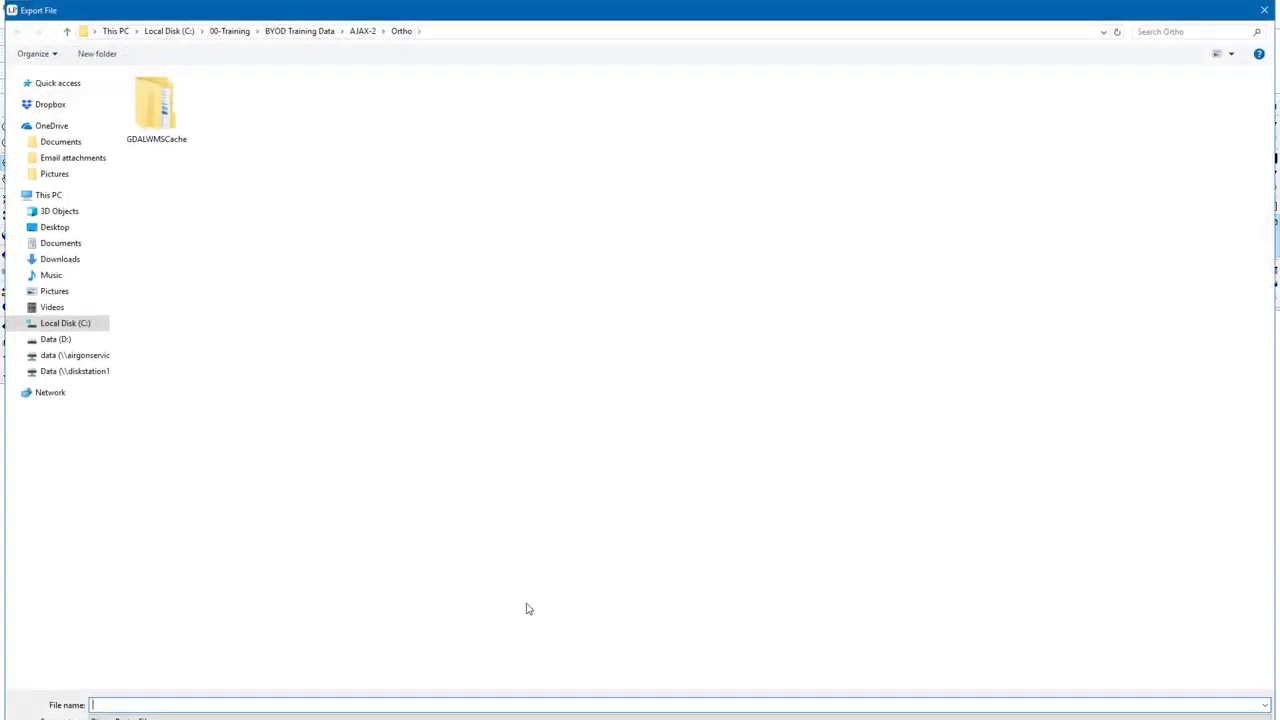
click(360, 32)
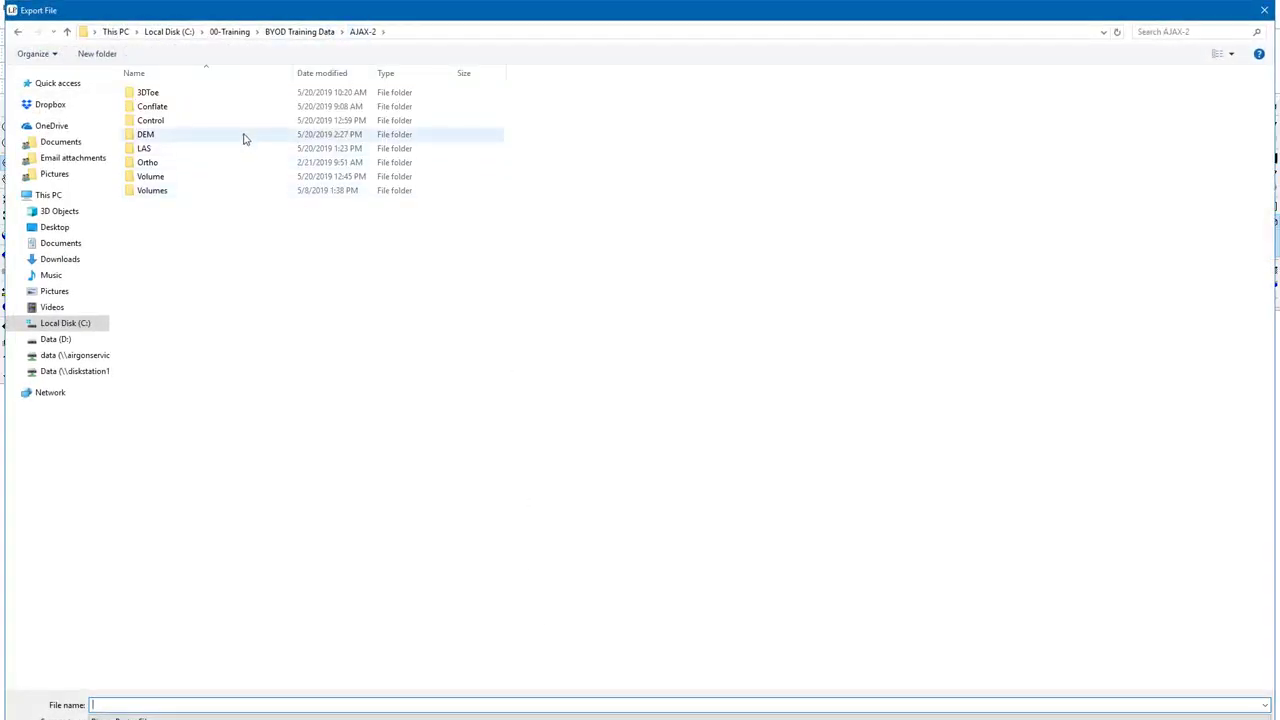
double_click(243, 136)
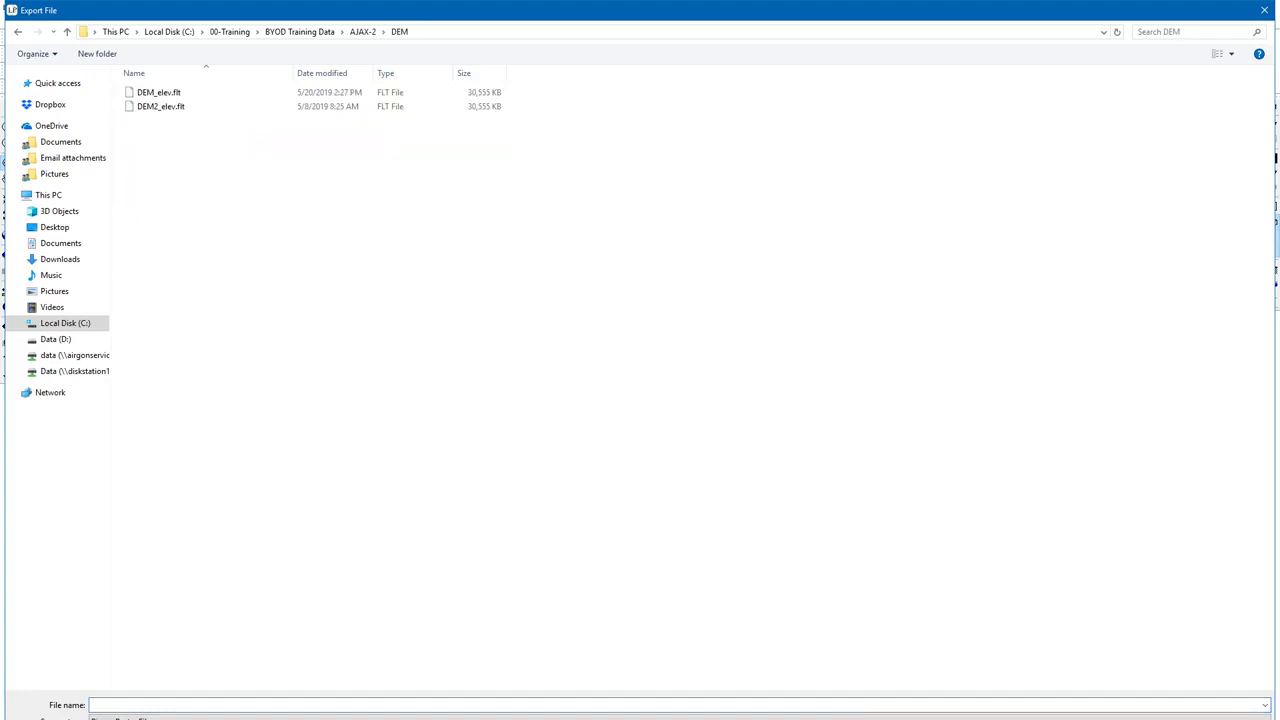
click(276, 707)
text(D)
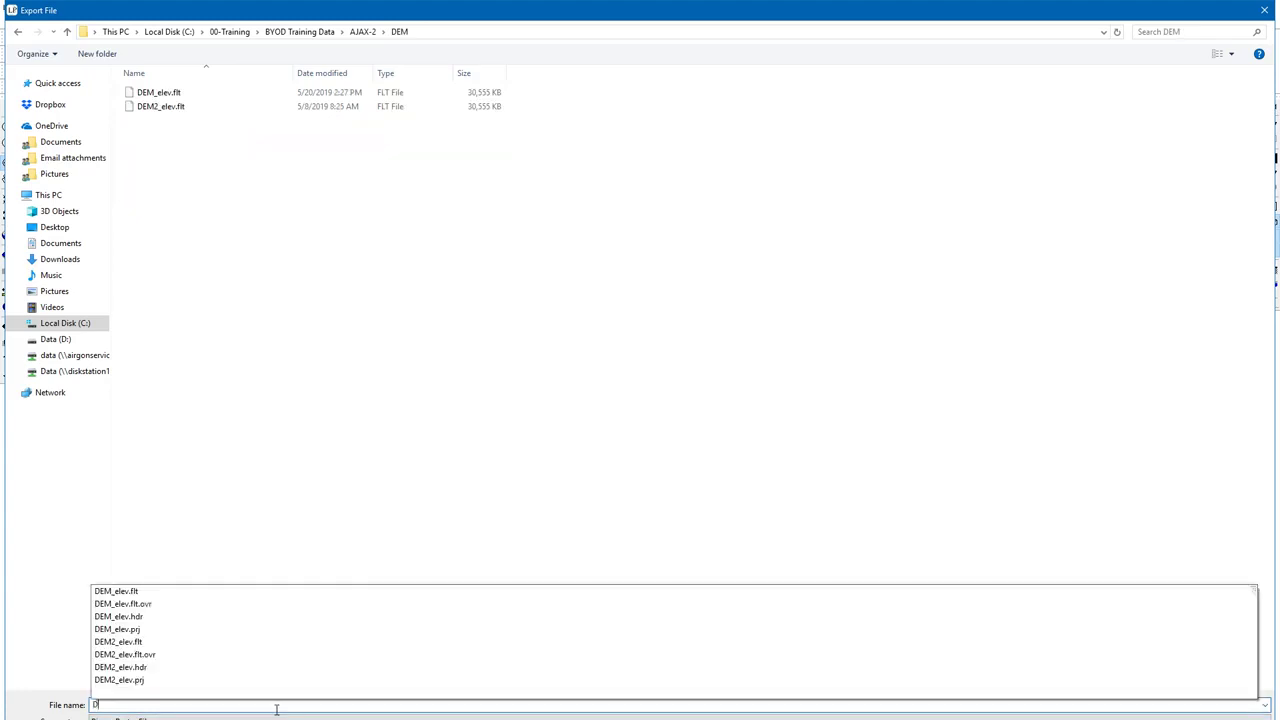
text(EM-)
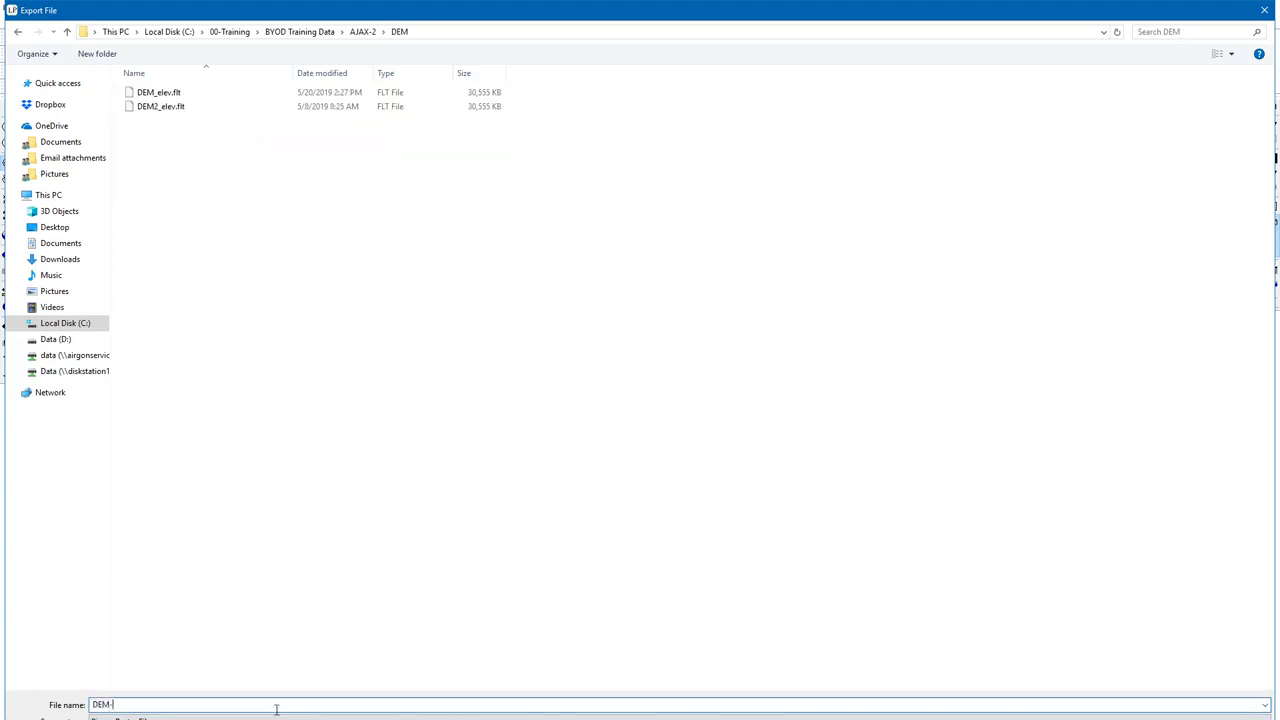
text(Example)
key(Return)
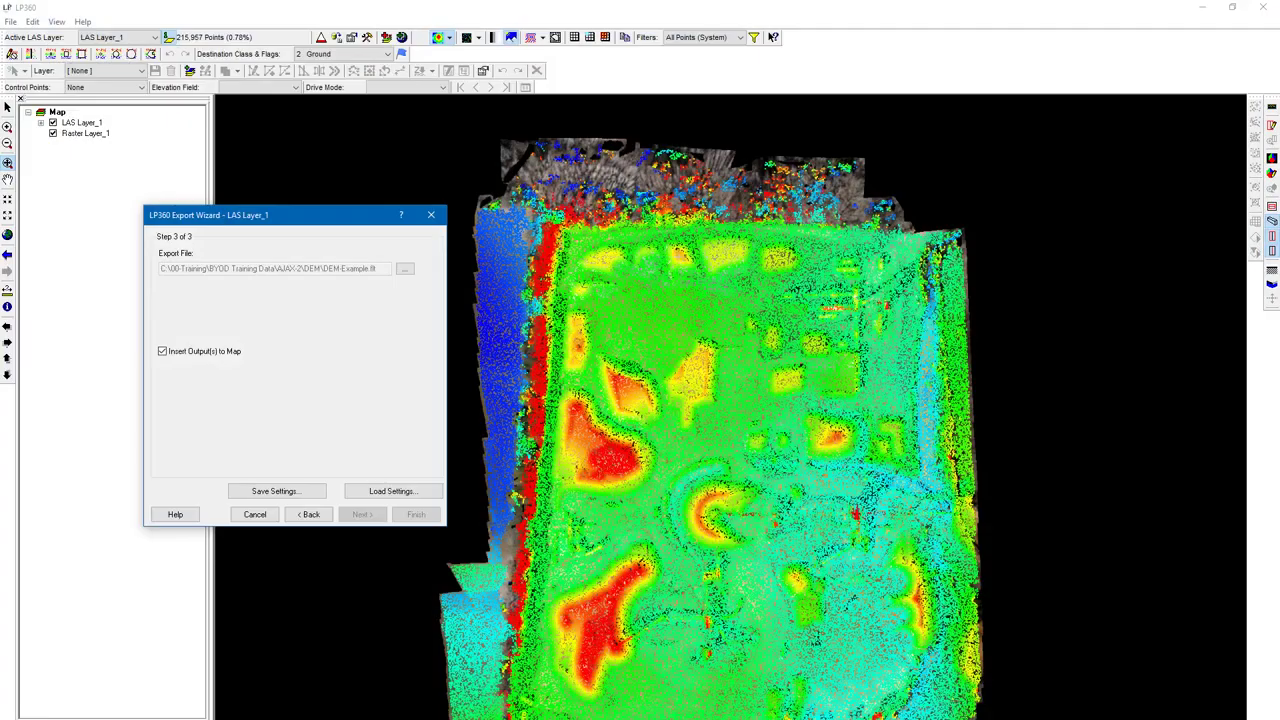
- Run the export, dismiss the completion message, and pan over the DEM-Example_elev.flt surface
click(416, 514)
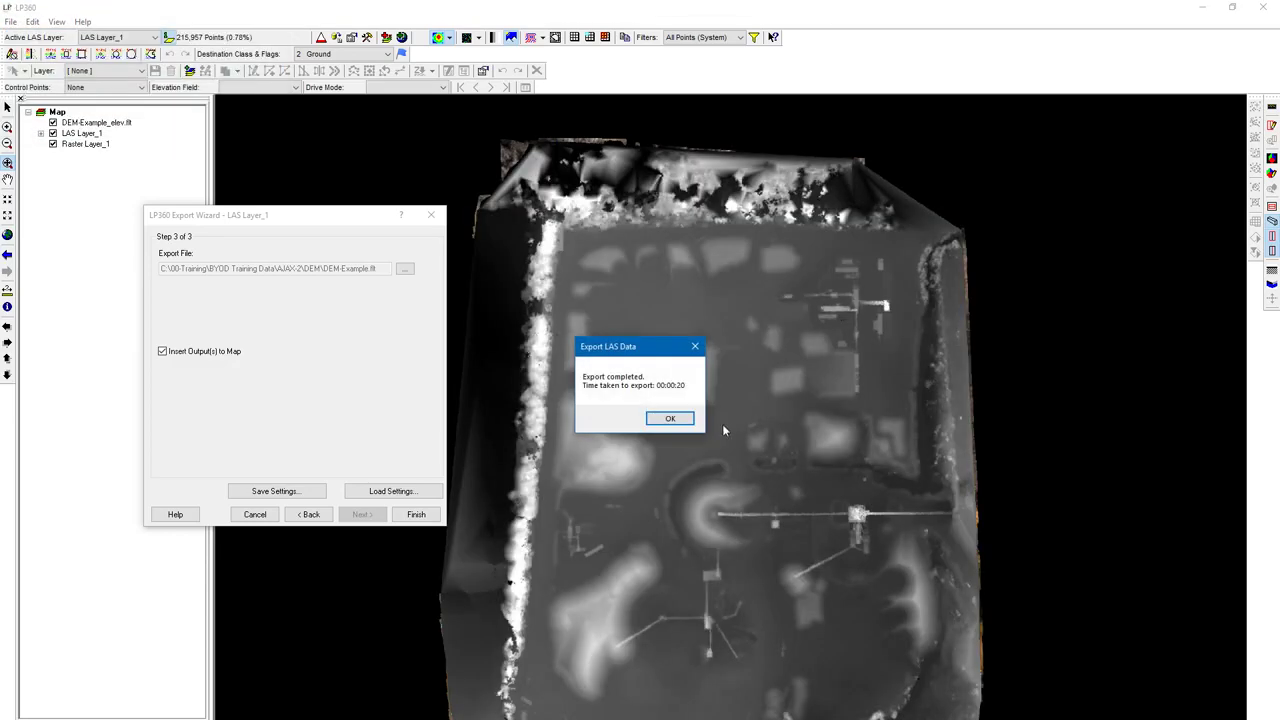
click(668, 418)
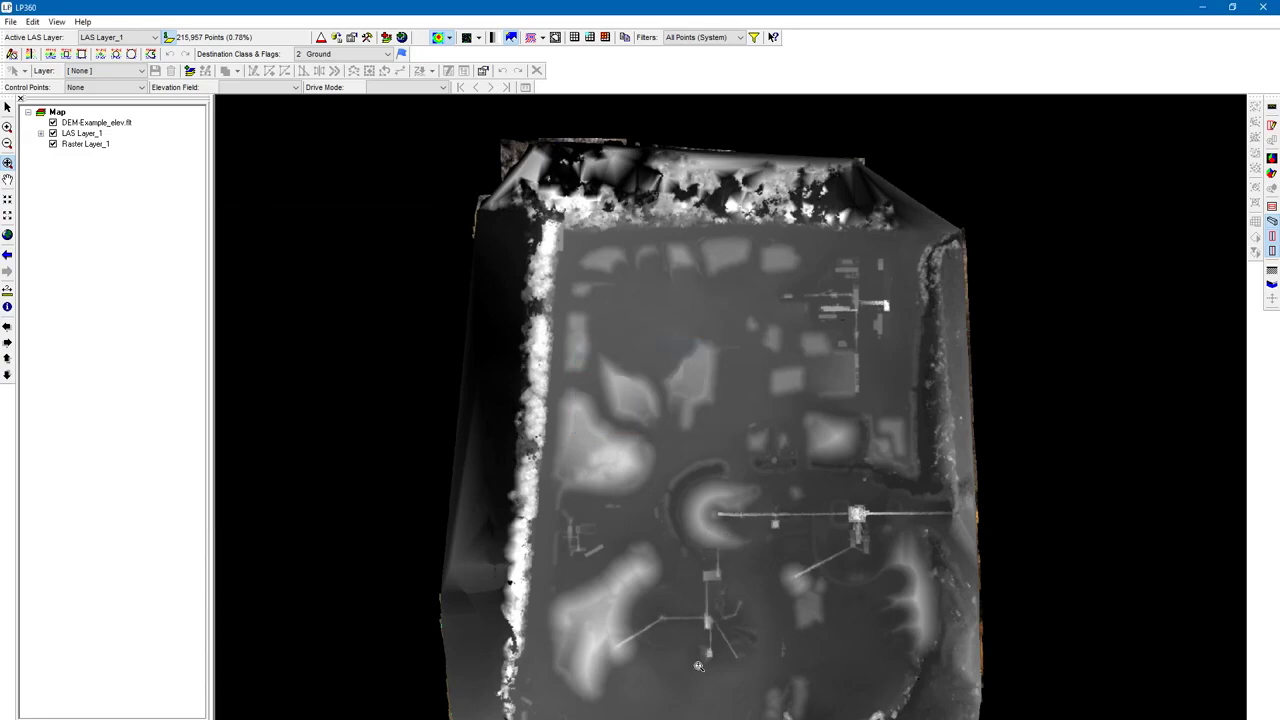
drag(673, 623, 628, 475)
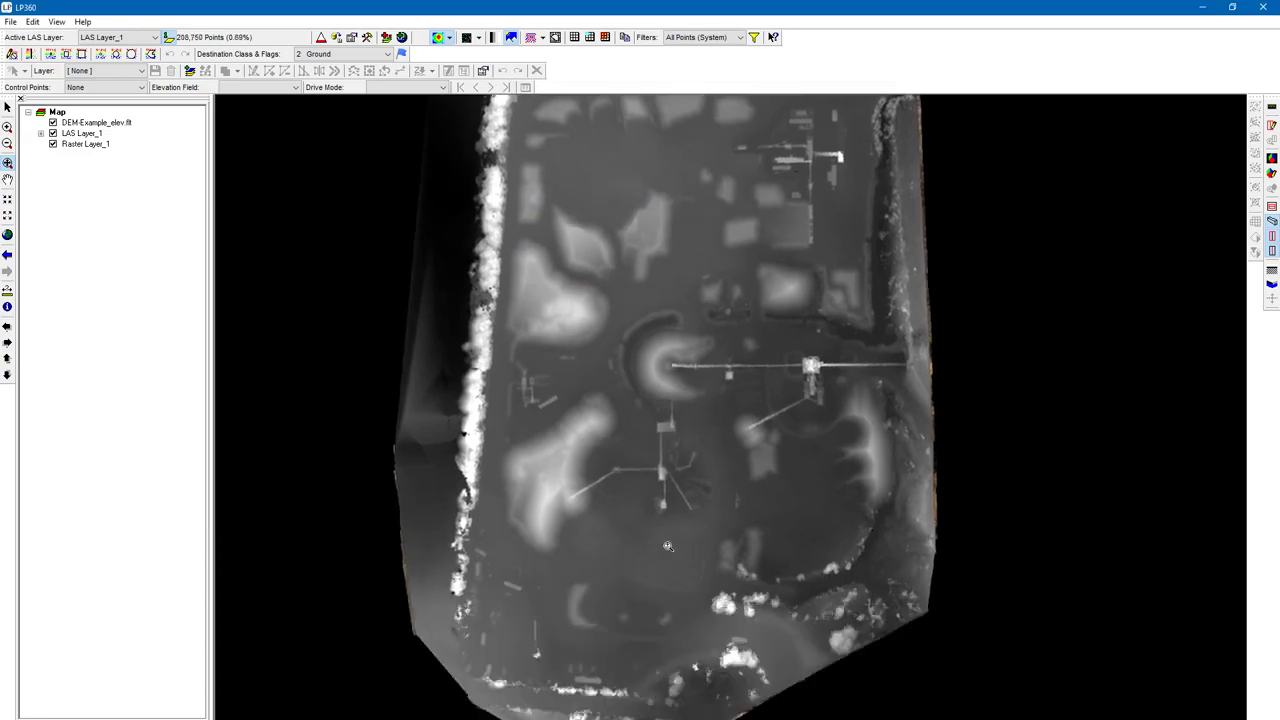
drag(644, 264, 608, 350)
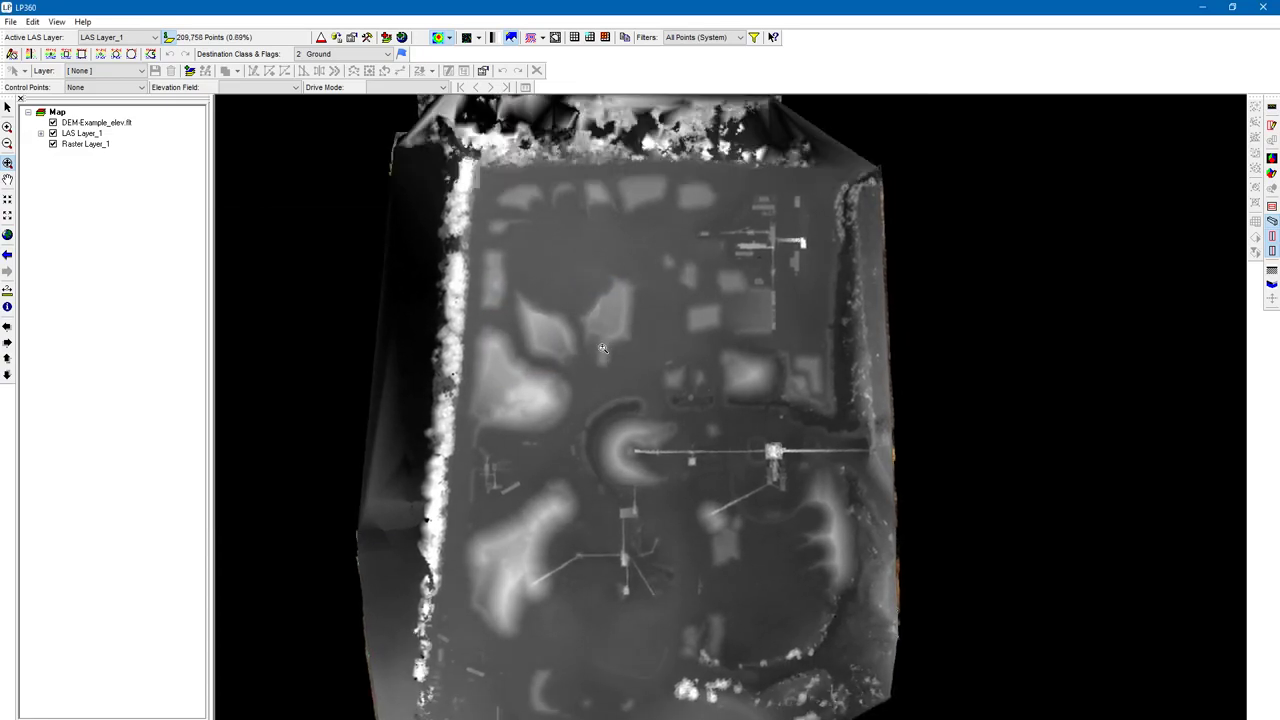
- Remove the DEM-Example_elev.flt layer and open Add Files on the DEM to LAS tab
right_click(107, 126)
click(125, 129)
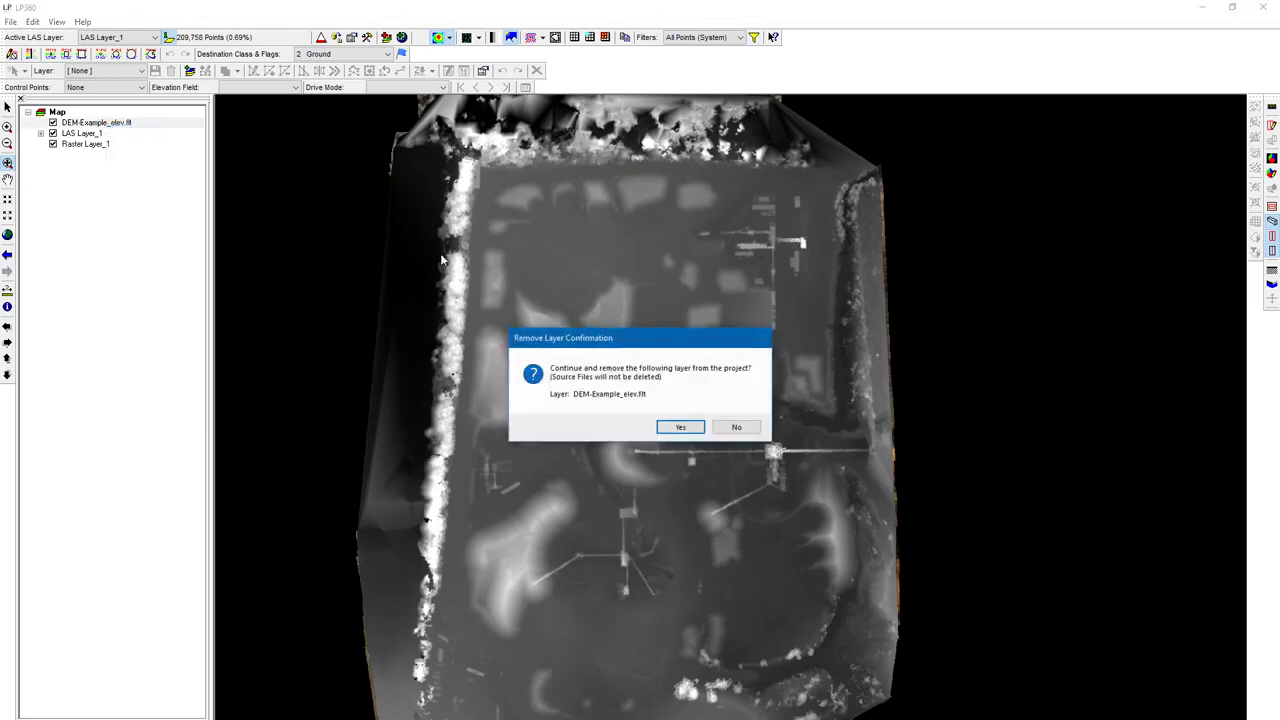
click(679, 428)
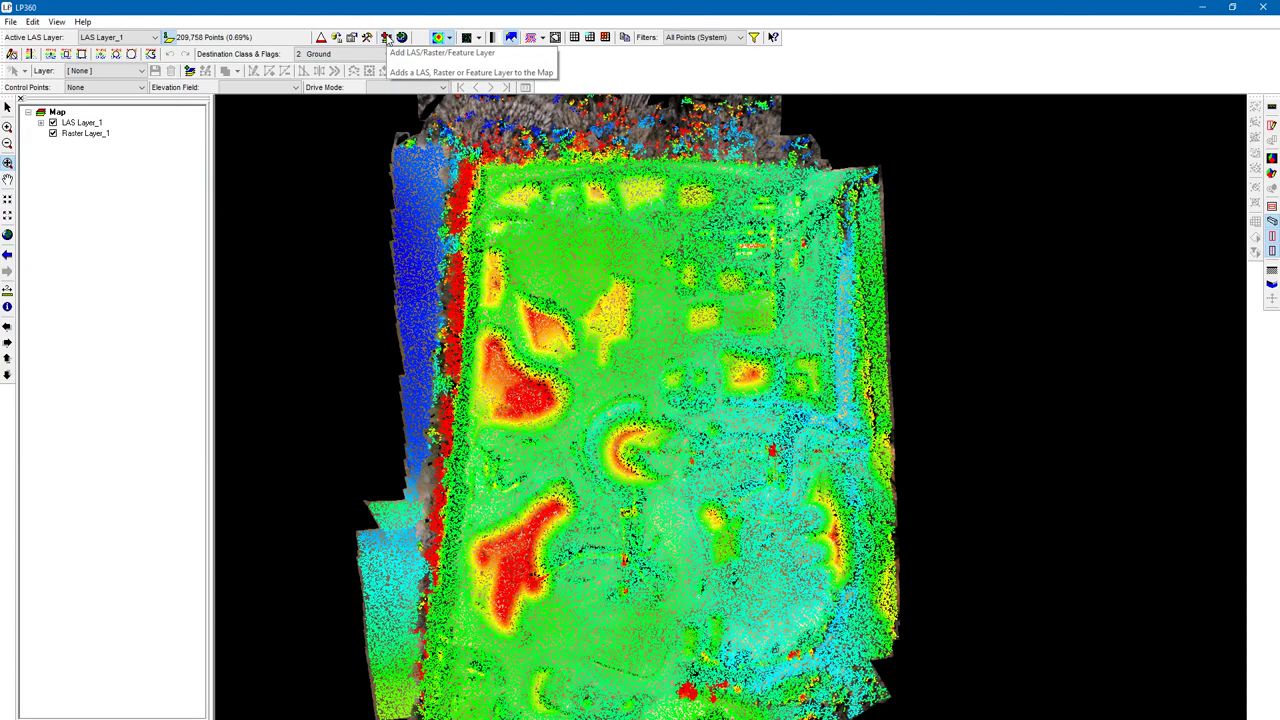
click(388, 38)
click(668, 297)
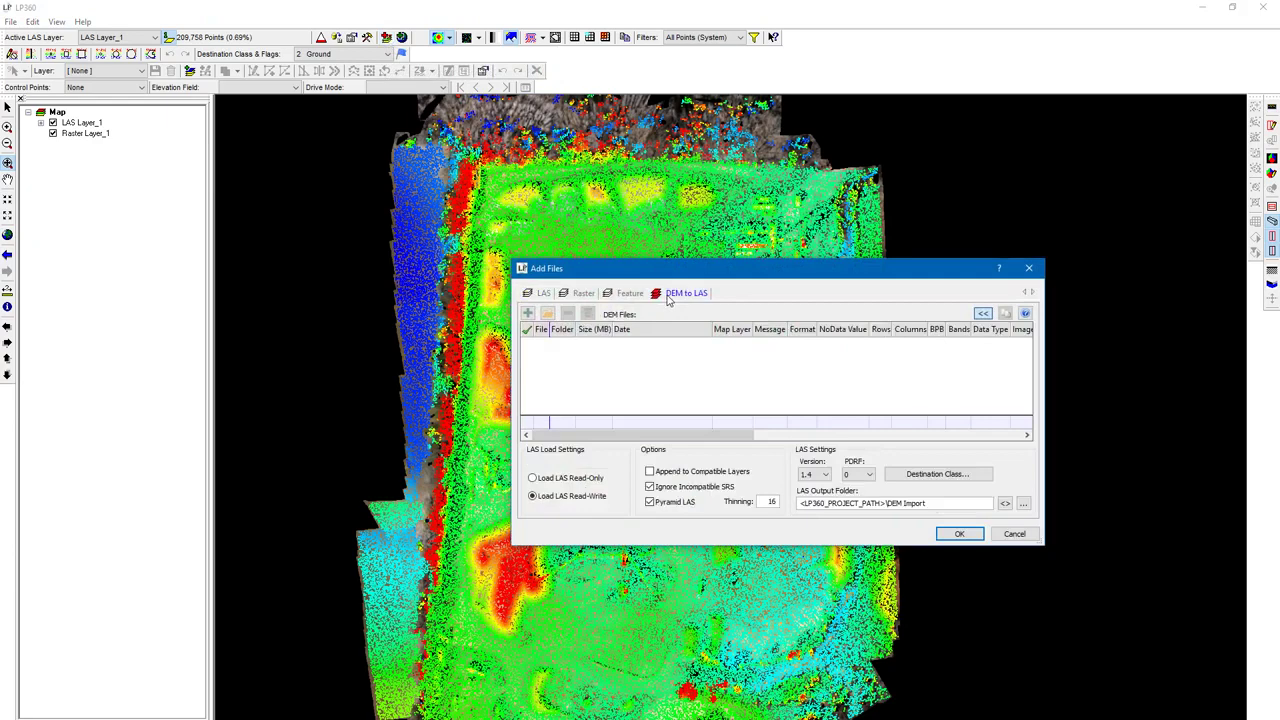
- Add DEM-Example_elev.flt to the list and load it as DEM LAS Layer_1
click(528, 316)
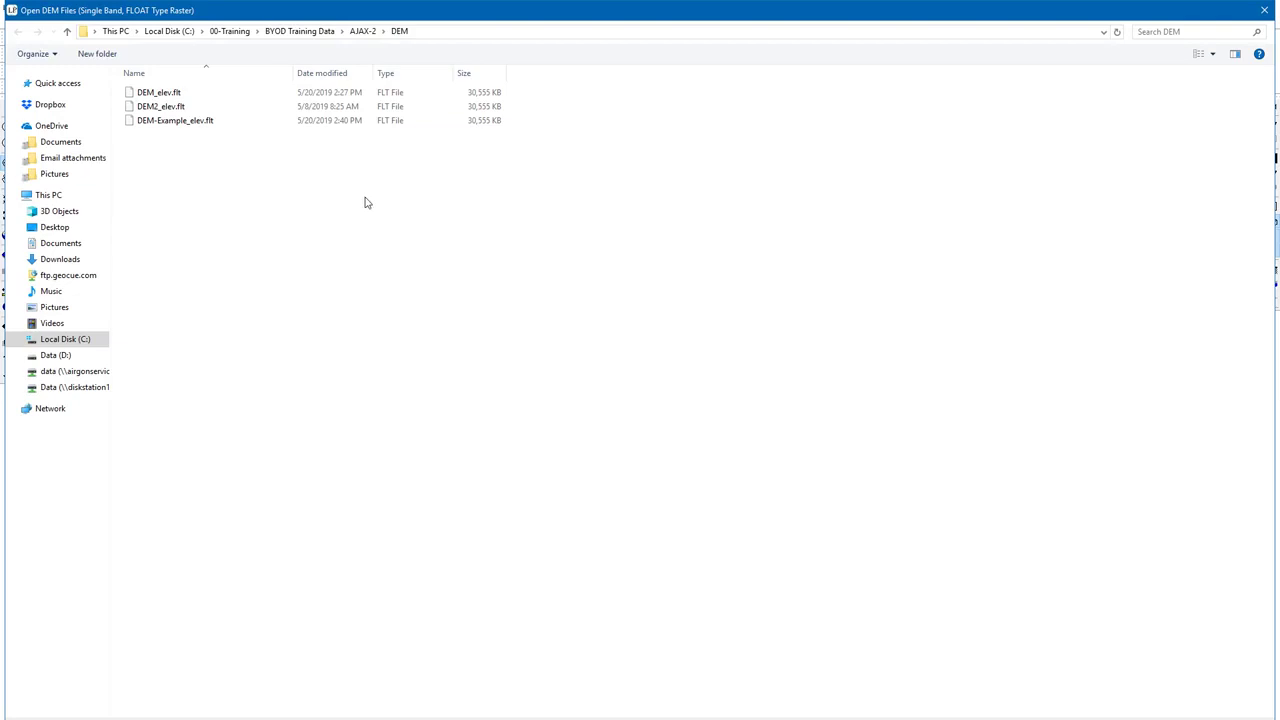
click(314, 122)
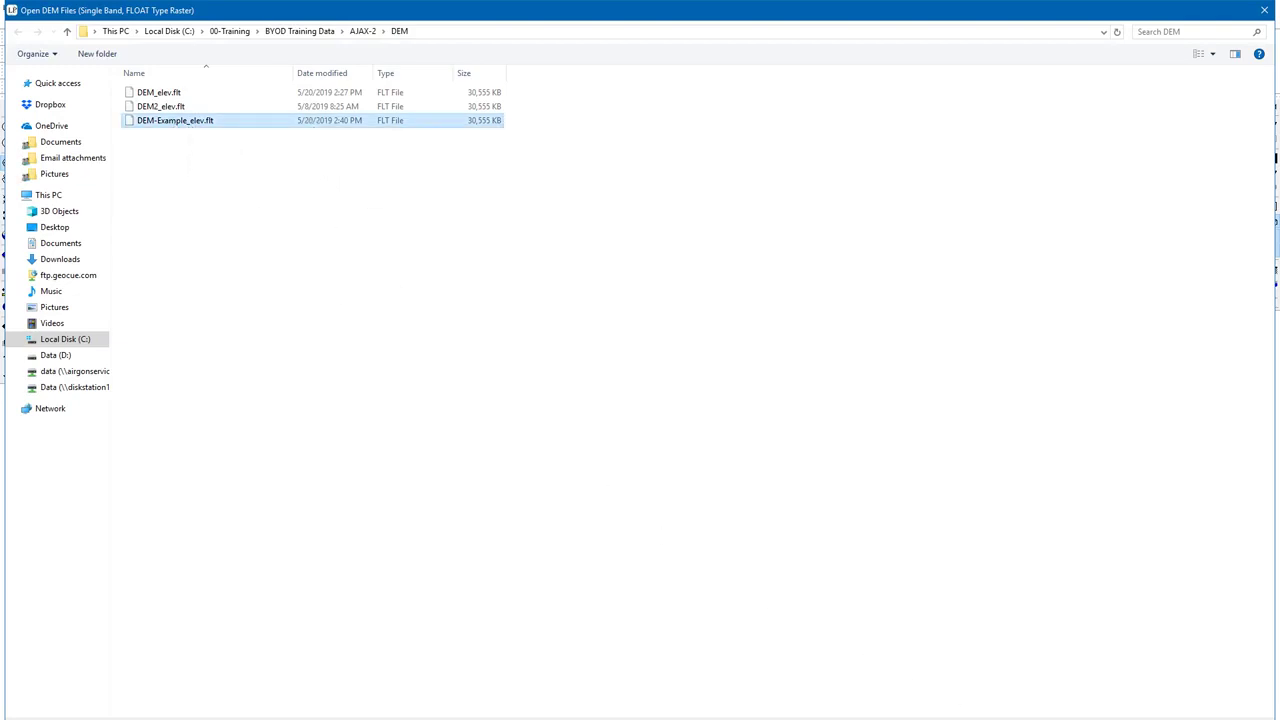
key(Return)
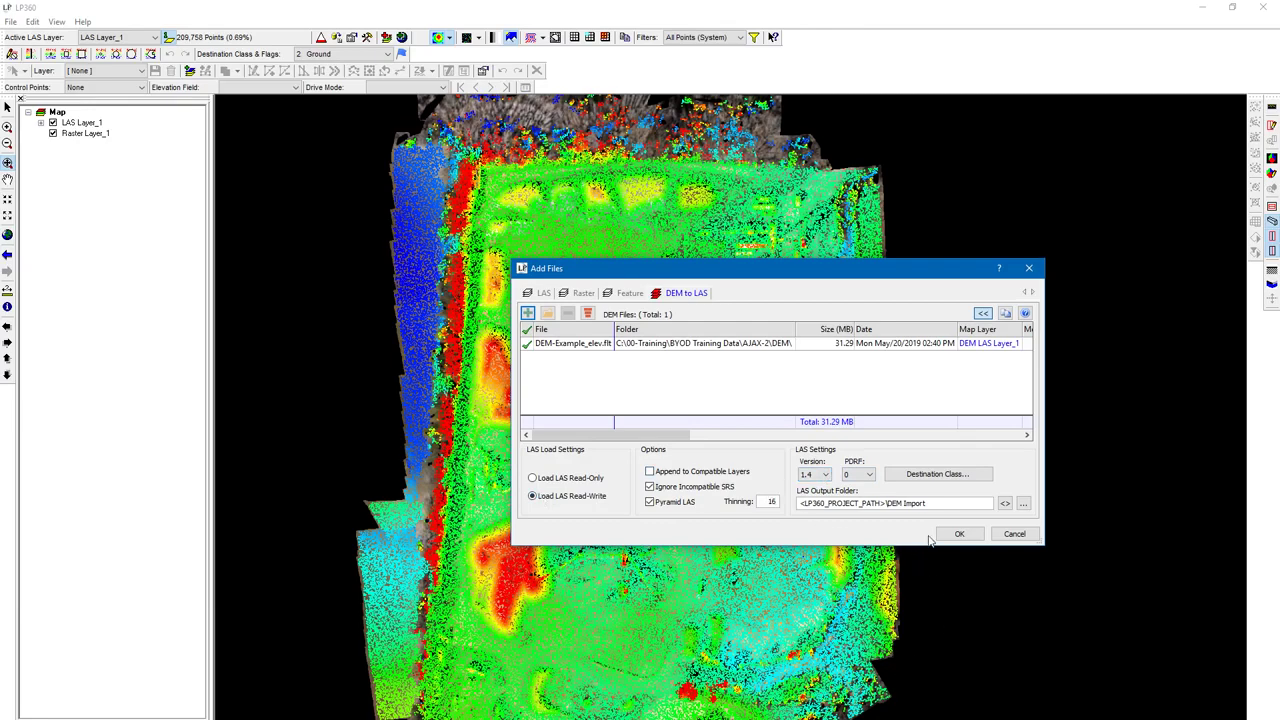
click(958, 534)
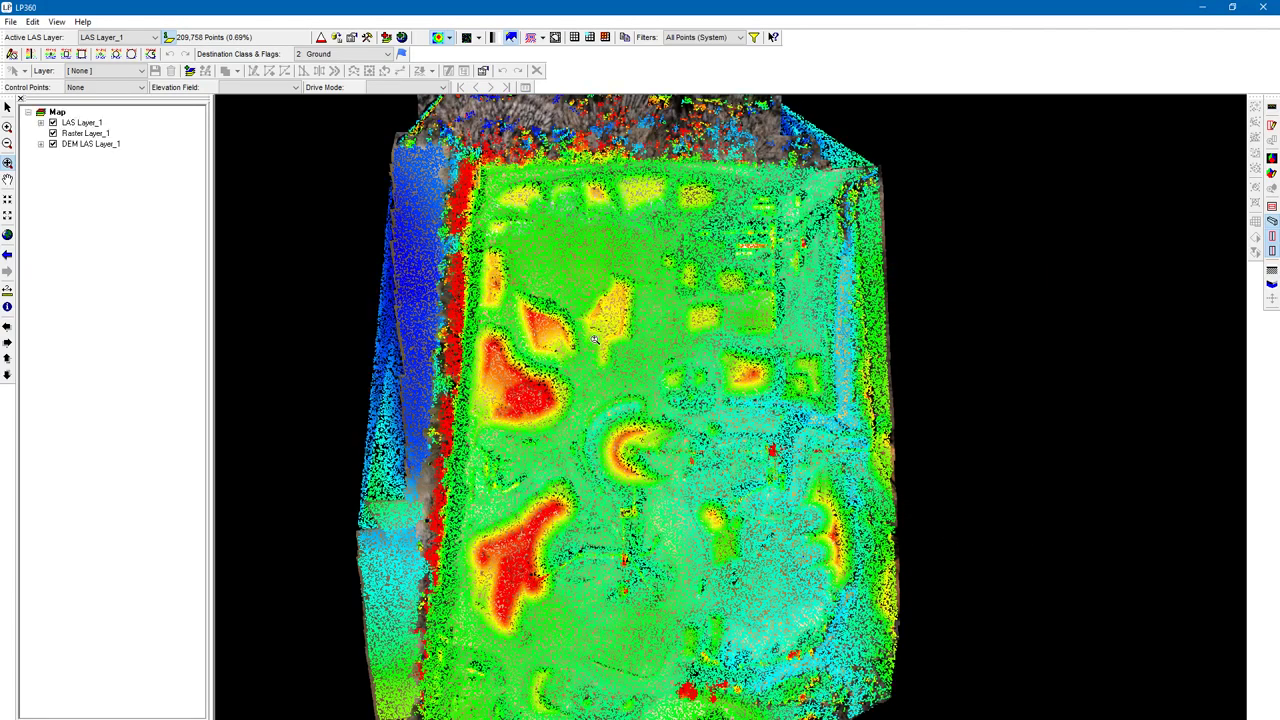
- Hide LAS Layer_1 and move DEM LAS Layer_1 above Raster Layer_1
click(53, 122)
drag(76, 146, 84, 138)
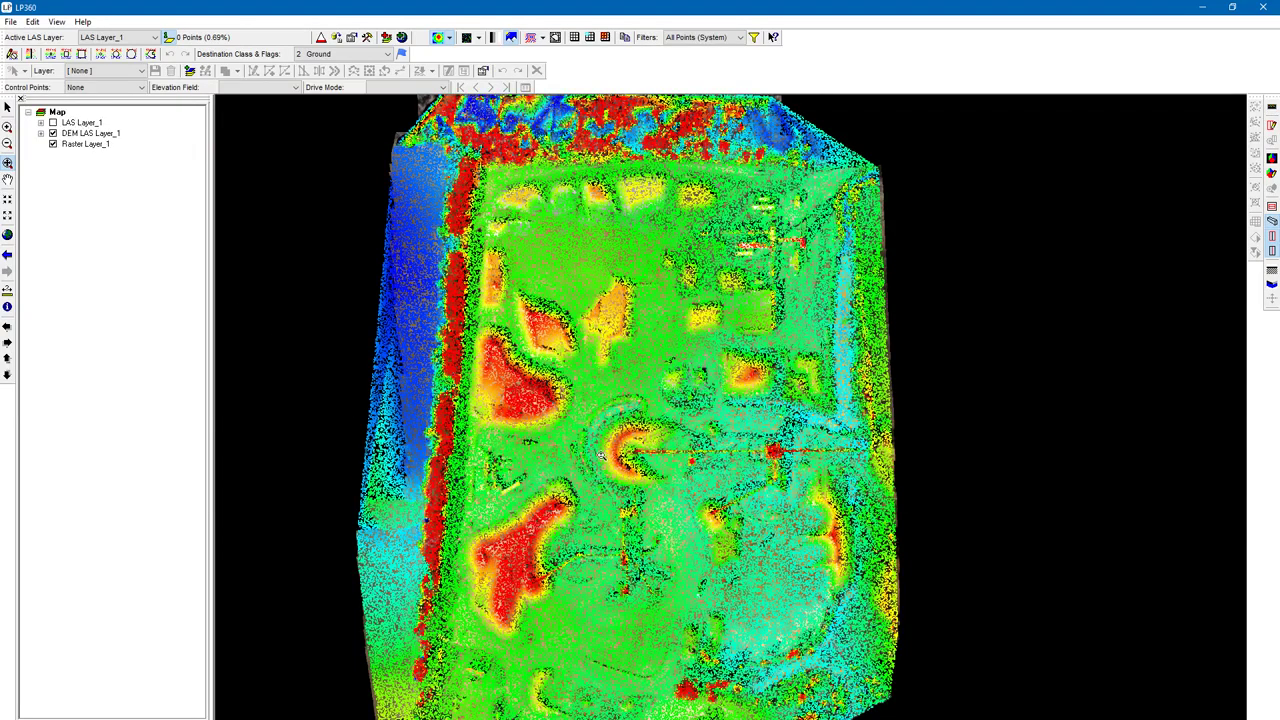